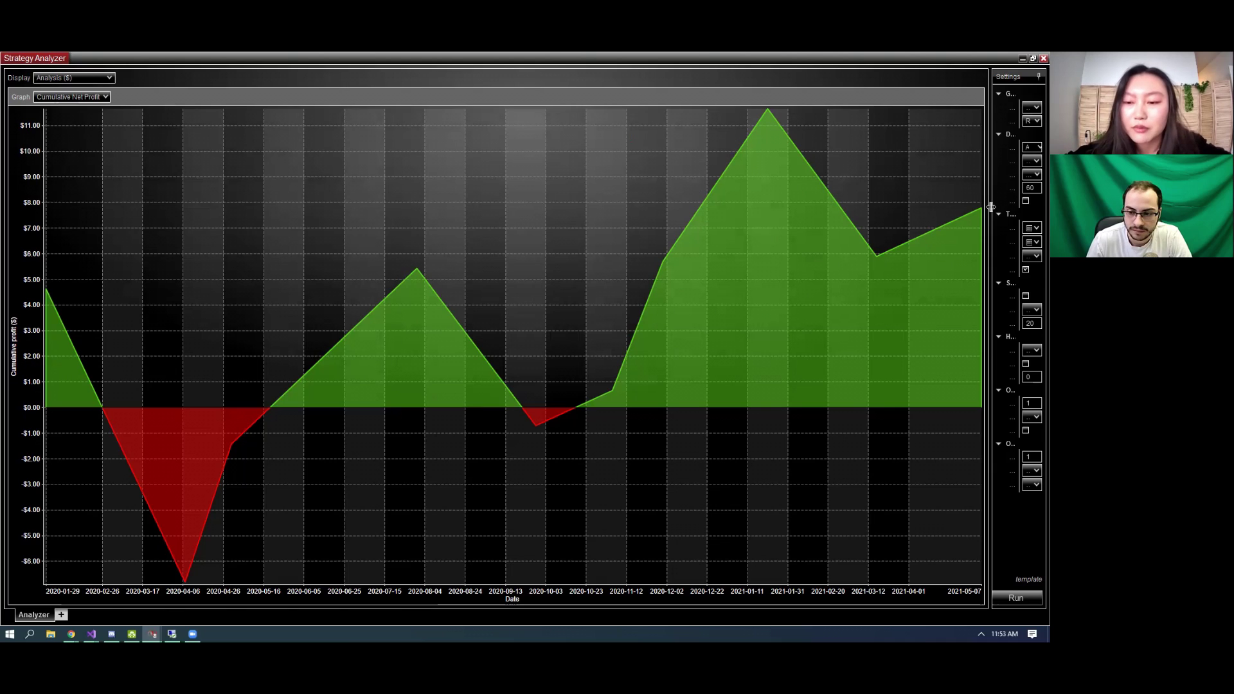
Expand the AAPL RSIStrat settings and set Backtest type to Walk Forward Optimization.
{"action": "left_click", "coordinate": [990, 249]}
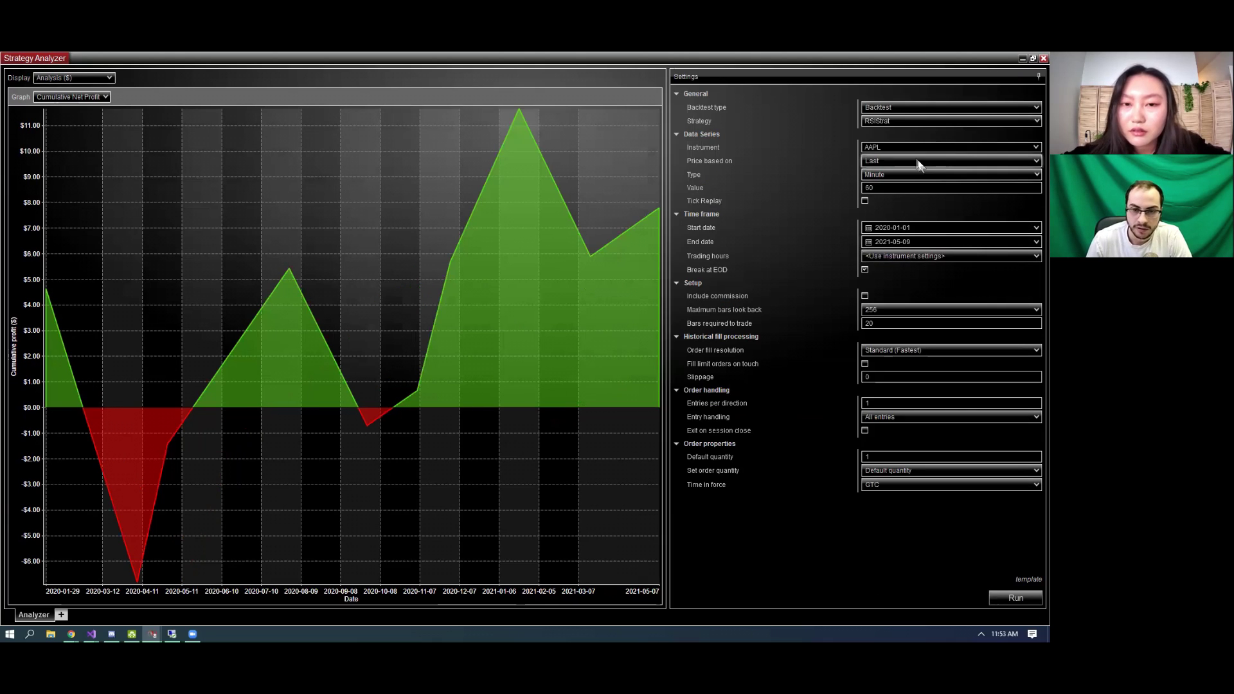
{"action": "left_click", "coordinate": [887, 189]}
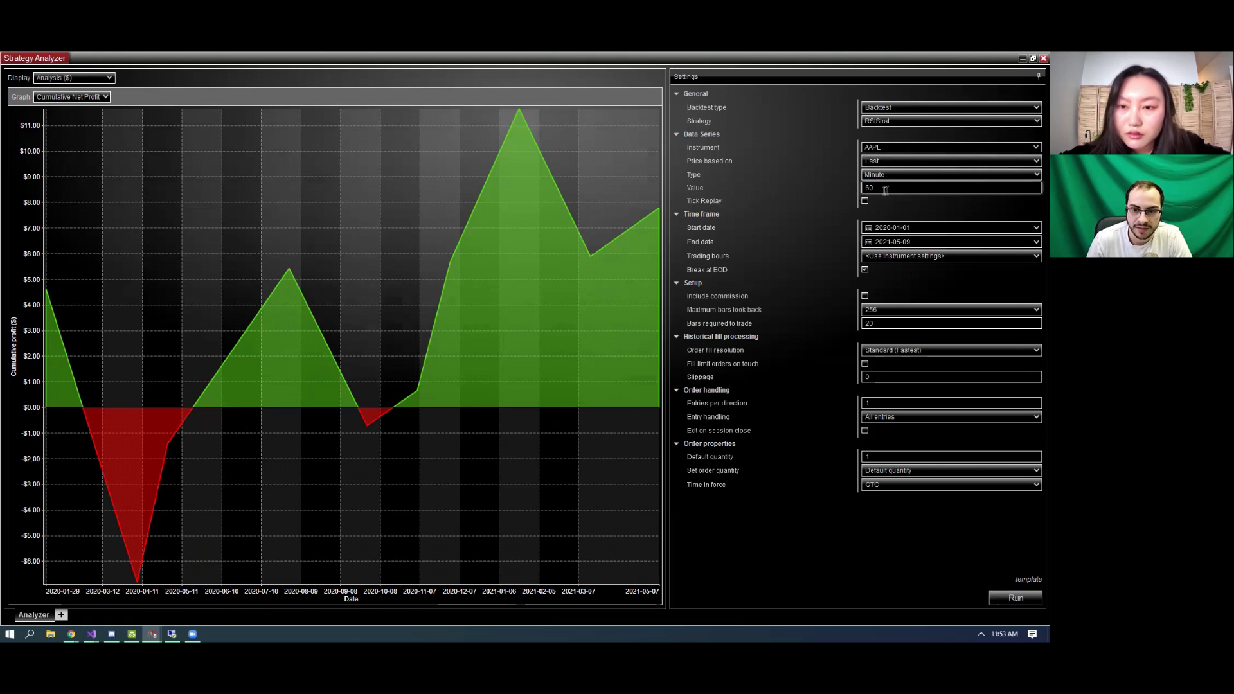
{"action": "left_click", "coordinate": [906, 106]}
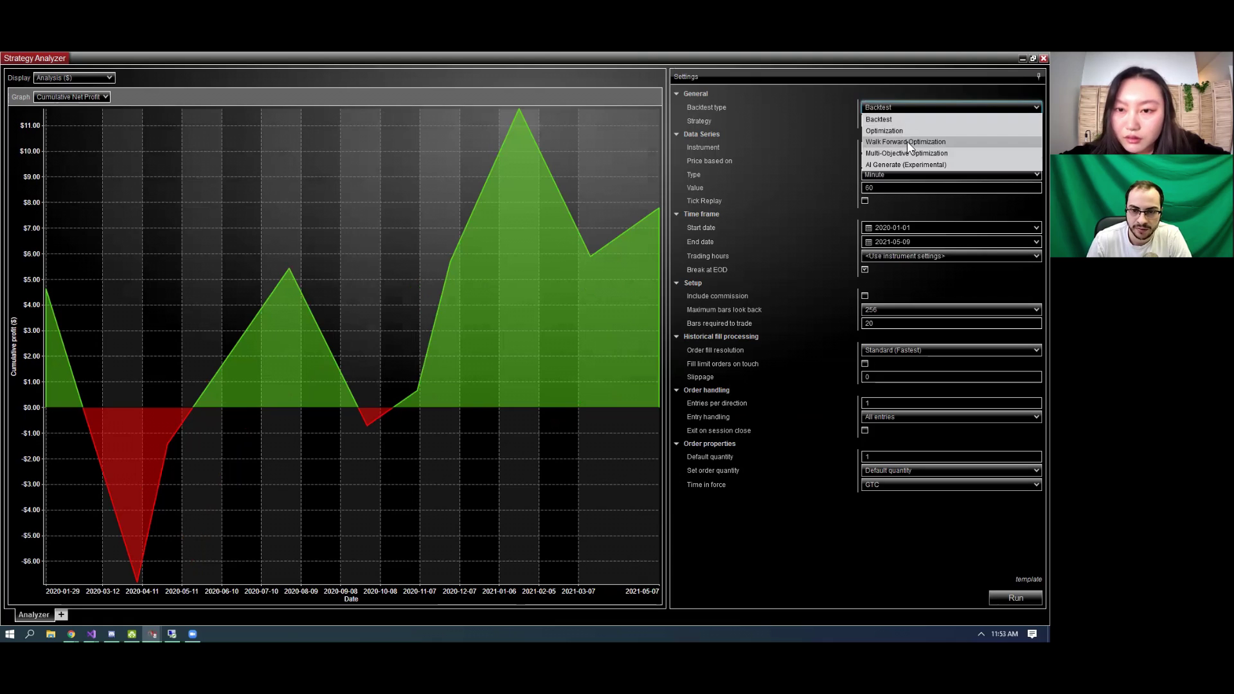
{"action": "left_click", "coordinate": [908, 142]}
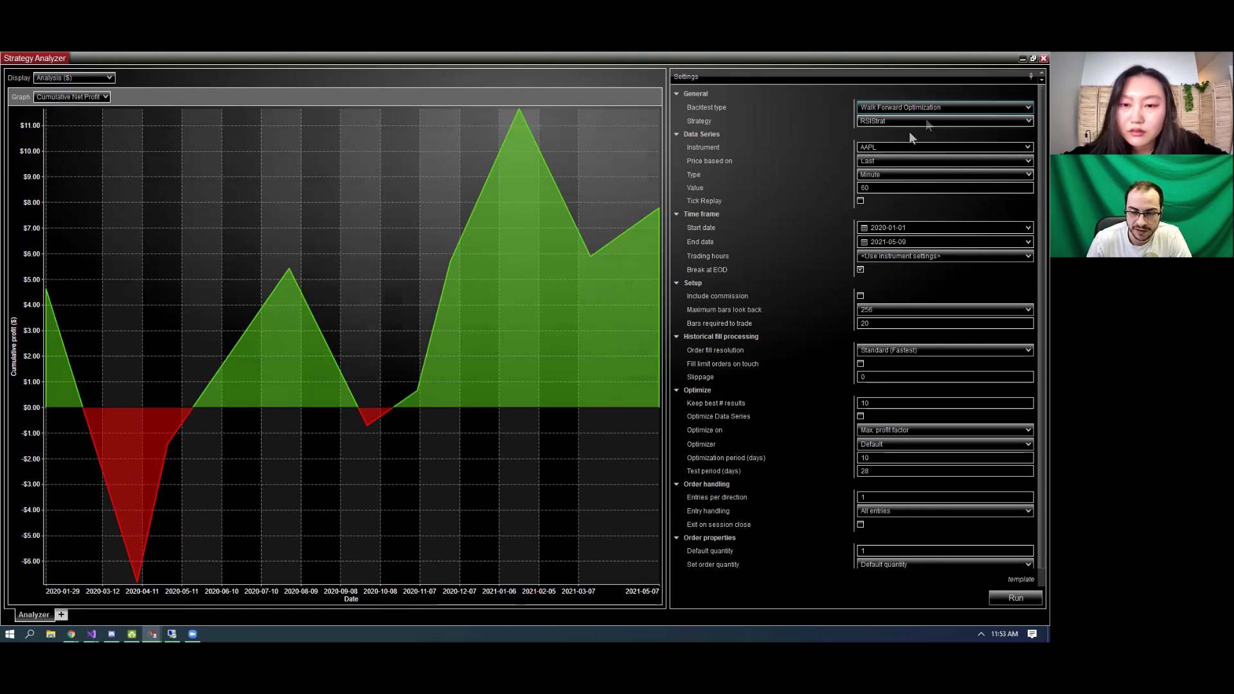
{"action": "left_click", "coordinate": [874, 190]}
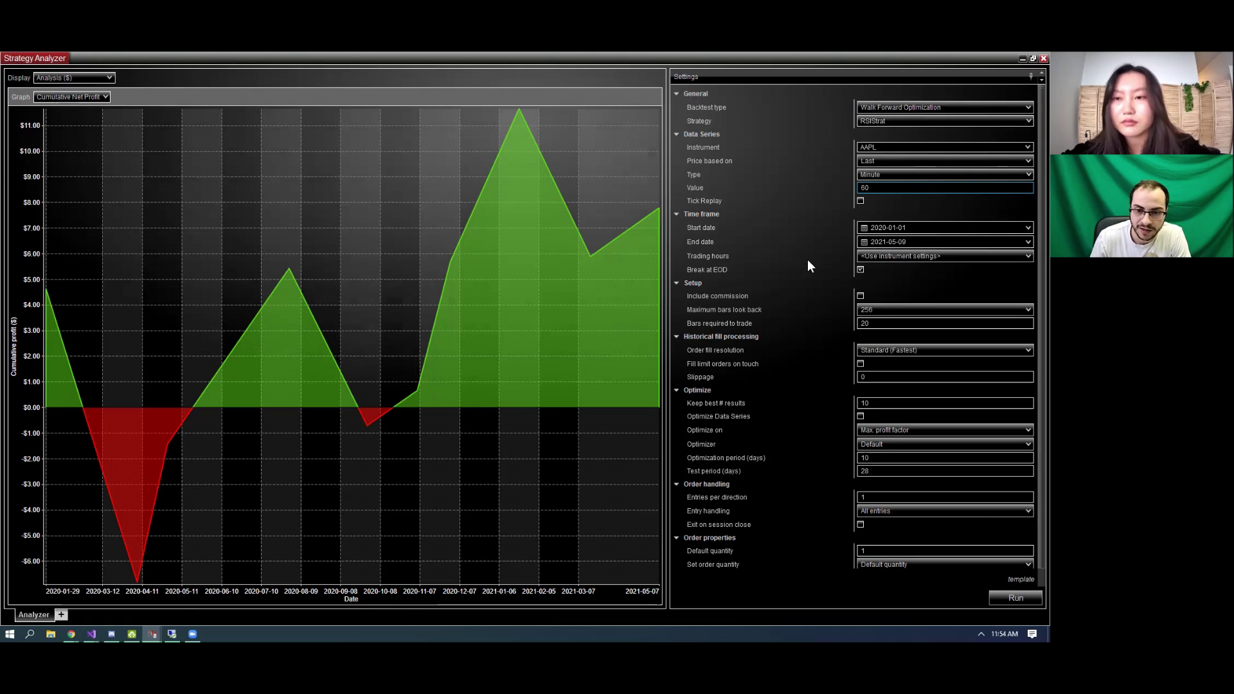
Set the walk-forward start date to 2019-01-01, leaving the end date unchanged.
{"action": "left_click", "coordinate": [1029, 228]}
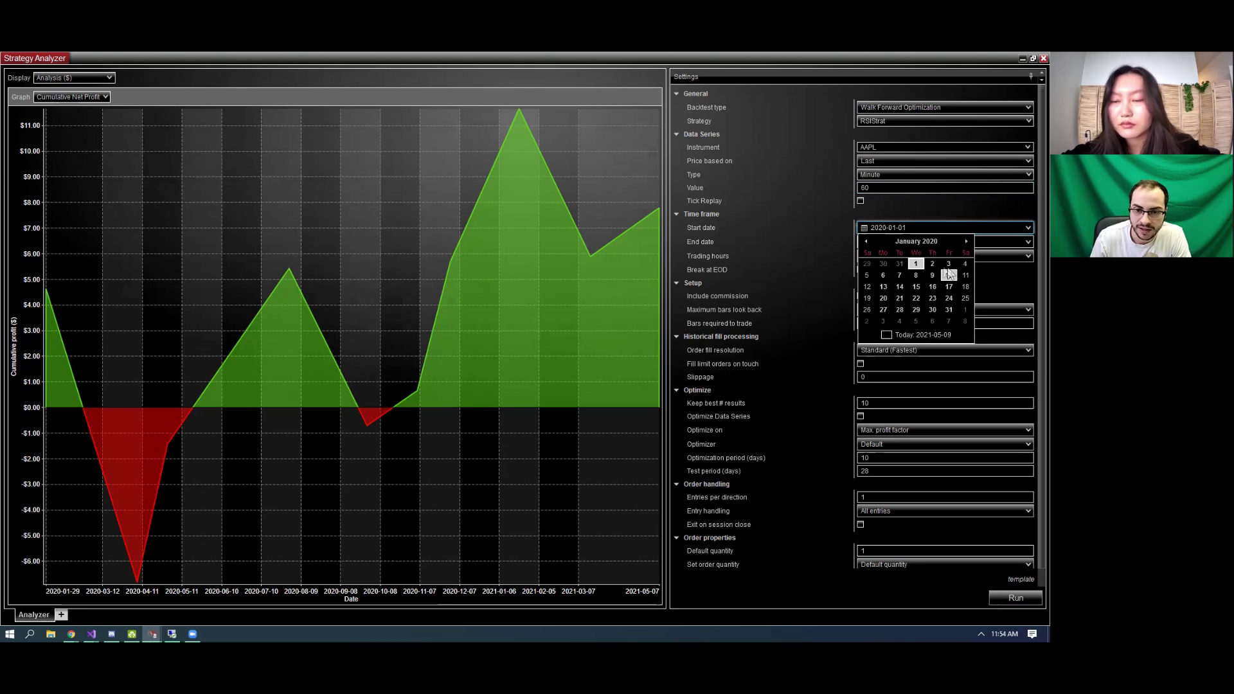
{"action": "left_click", "coordinate": [916, 241]}
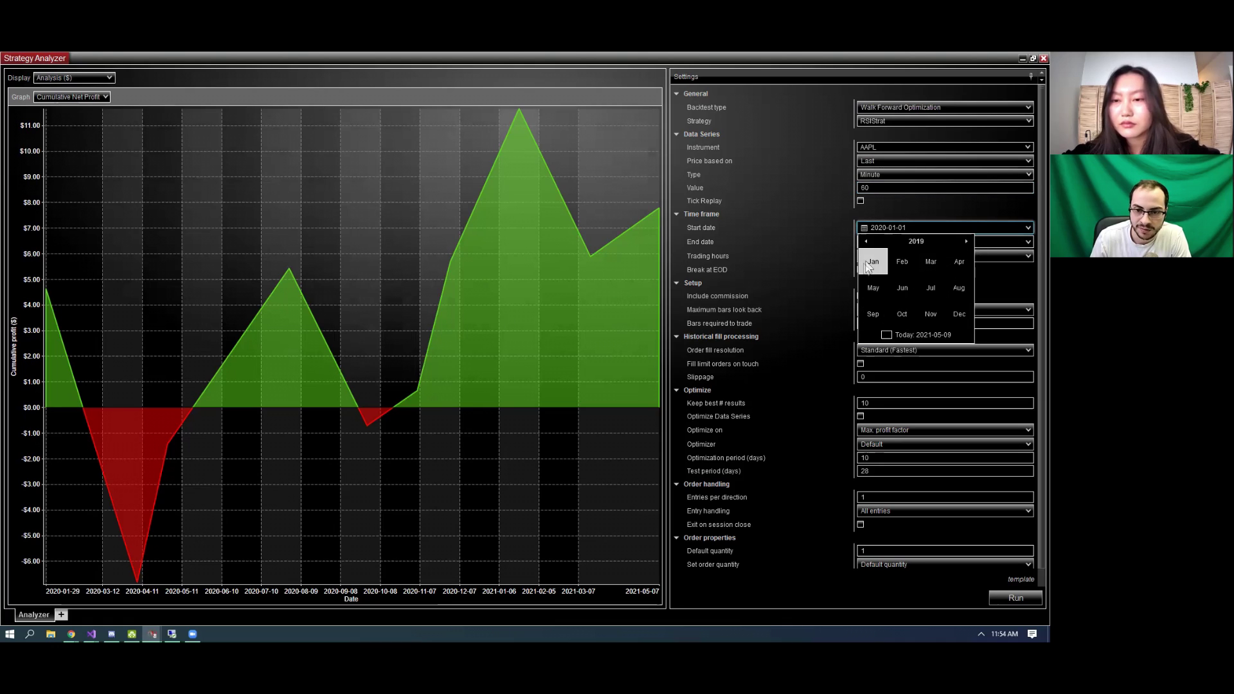
{"action": "left_click", "coordinate": [873, 263]}
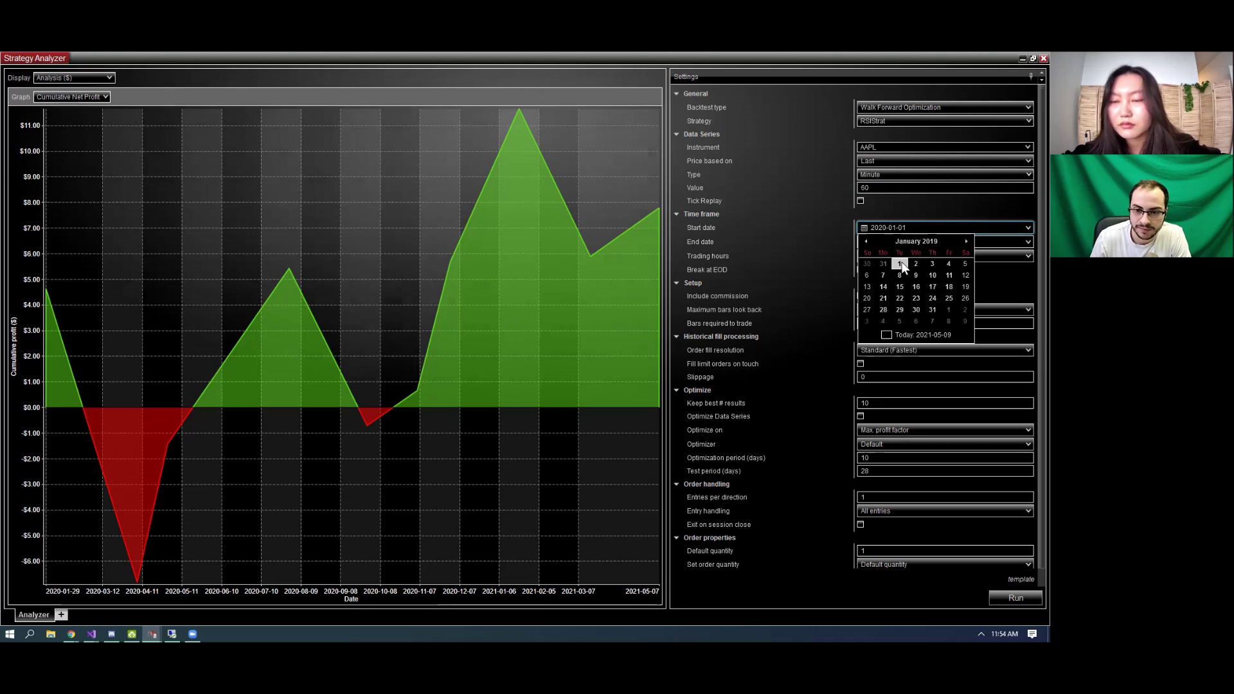
{"action": "left_click", "coordinate": [904, 263]}
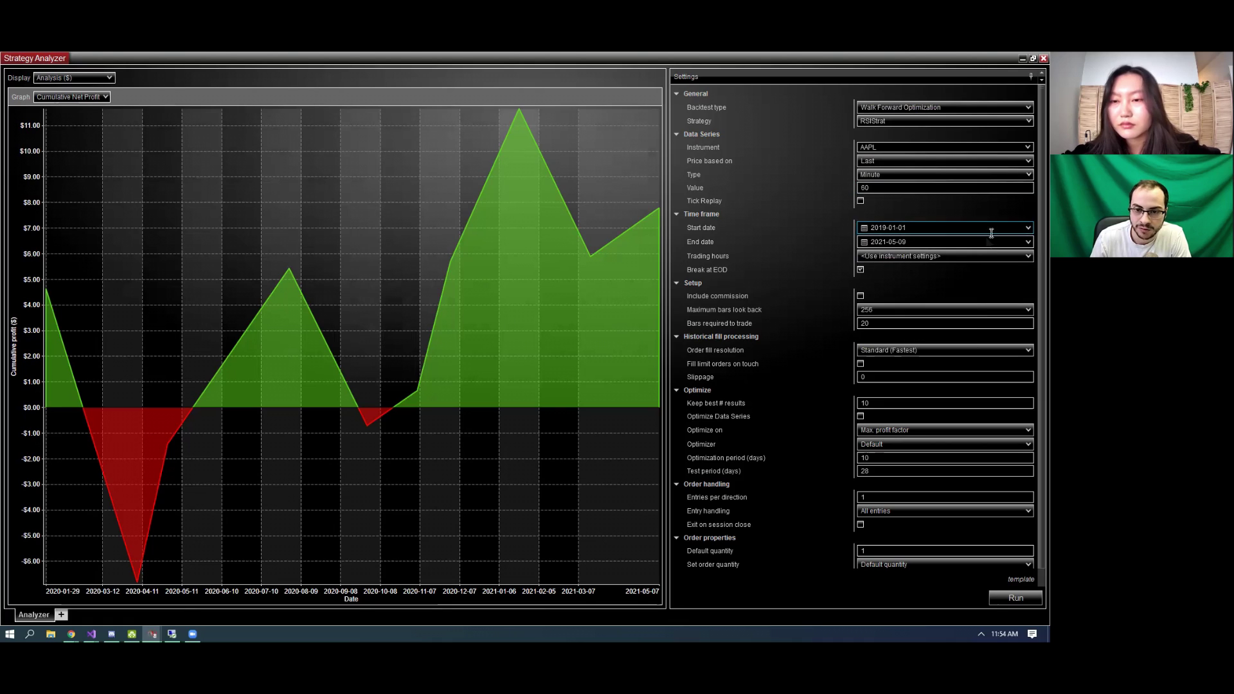
{"action": "left_click", "coordinate": [1029, 242]}
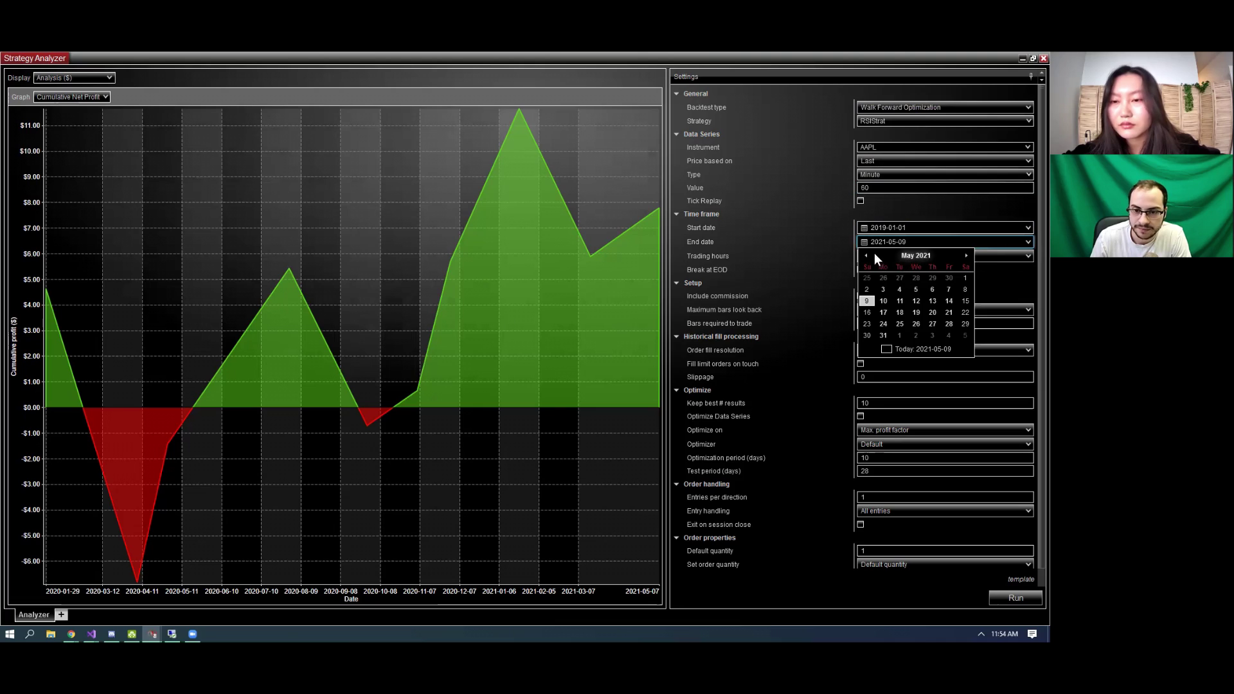
{"action": "left_click", "coordinate": [867, 300]}
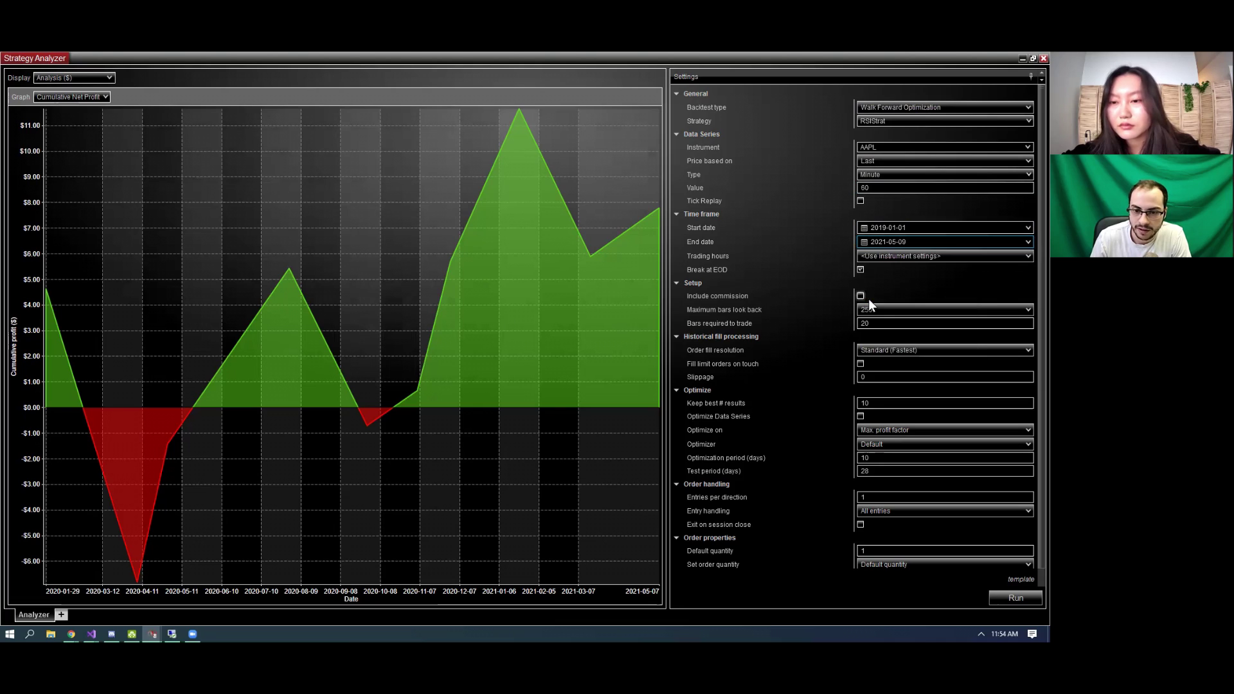
Enter a 720-day optimization period and 180-day test period, and widen the profit graph.
{"action": "left_click", "coordinate": [870, 458]}
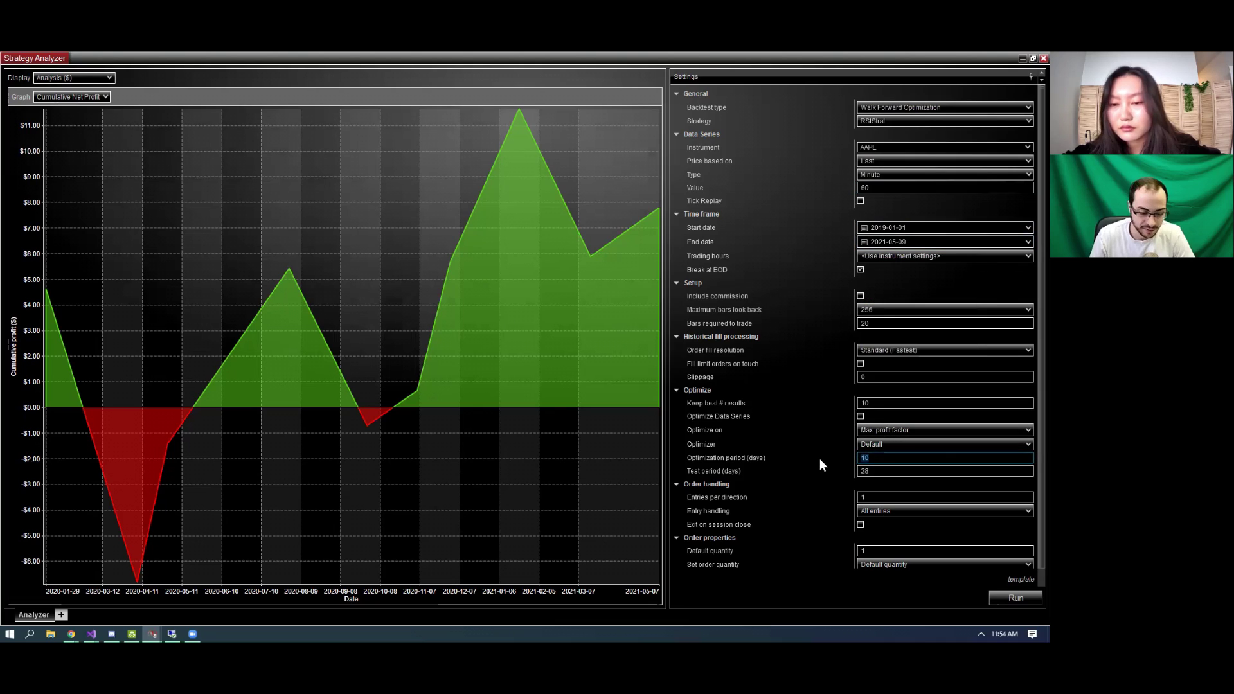
{"action": "type", "text": "720"}
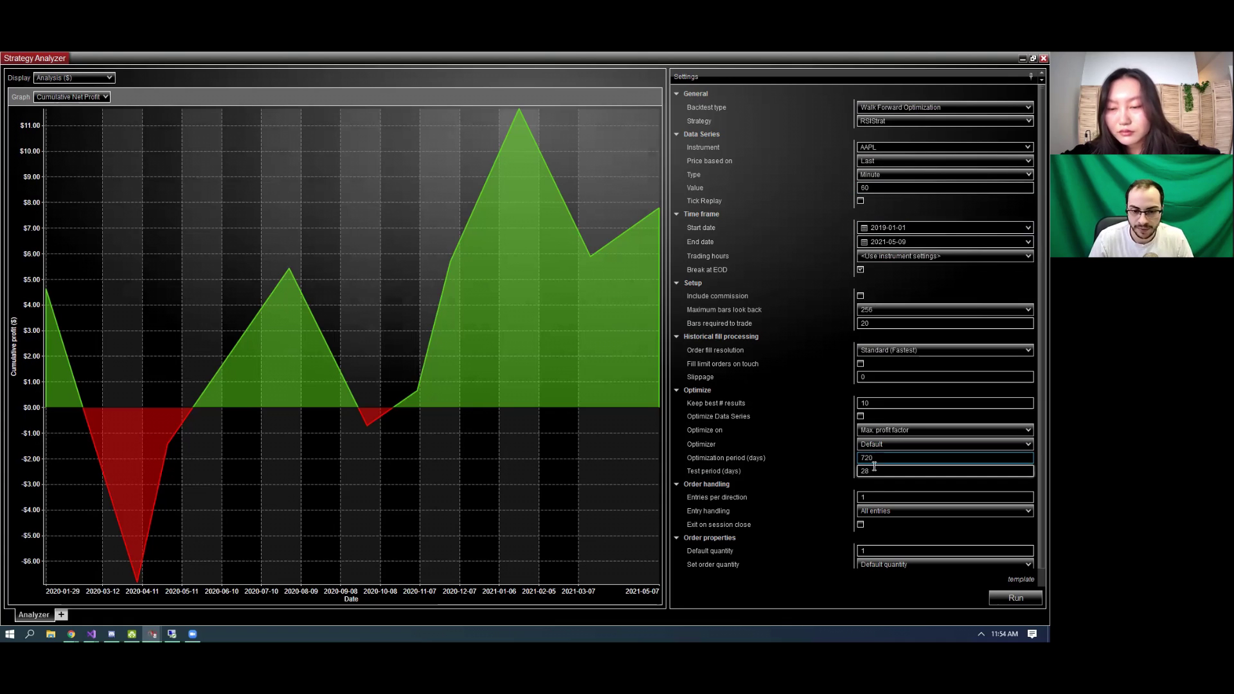
{"action": "left_click", "coordinate": [885, 474]}
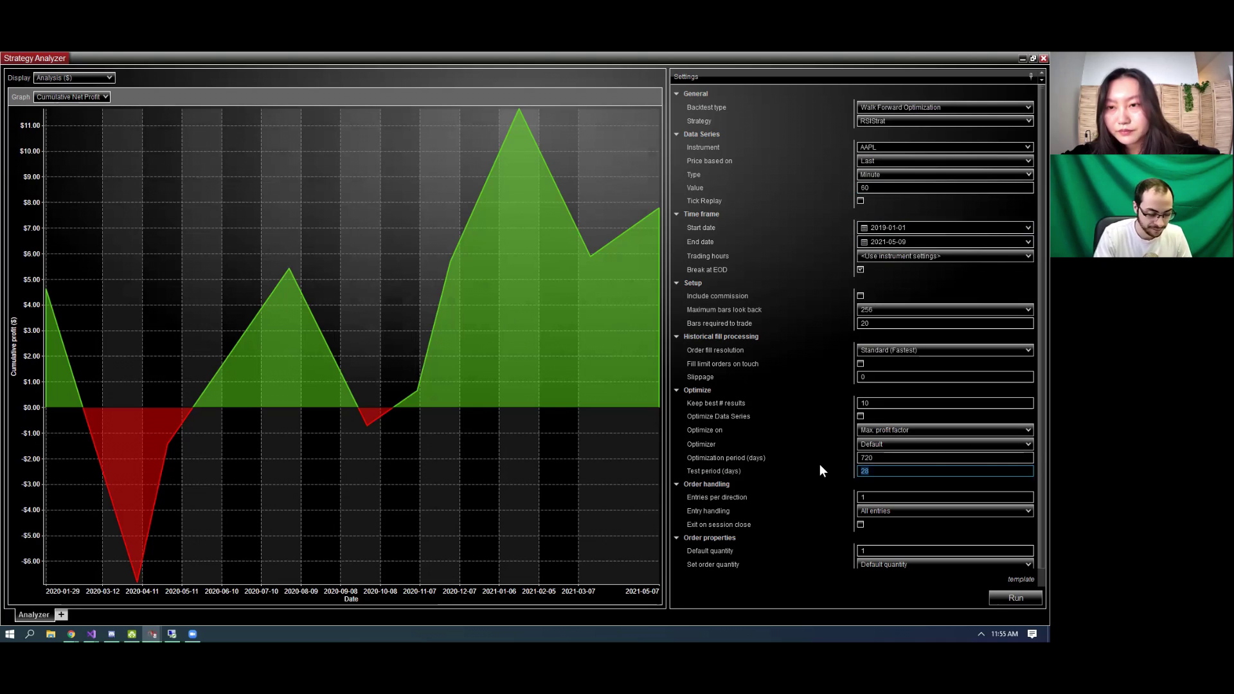
{"action": "key", "text": "BackSpace"}
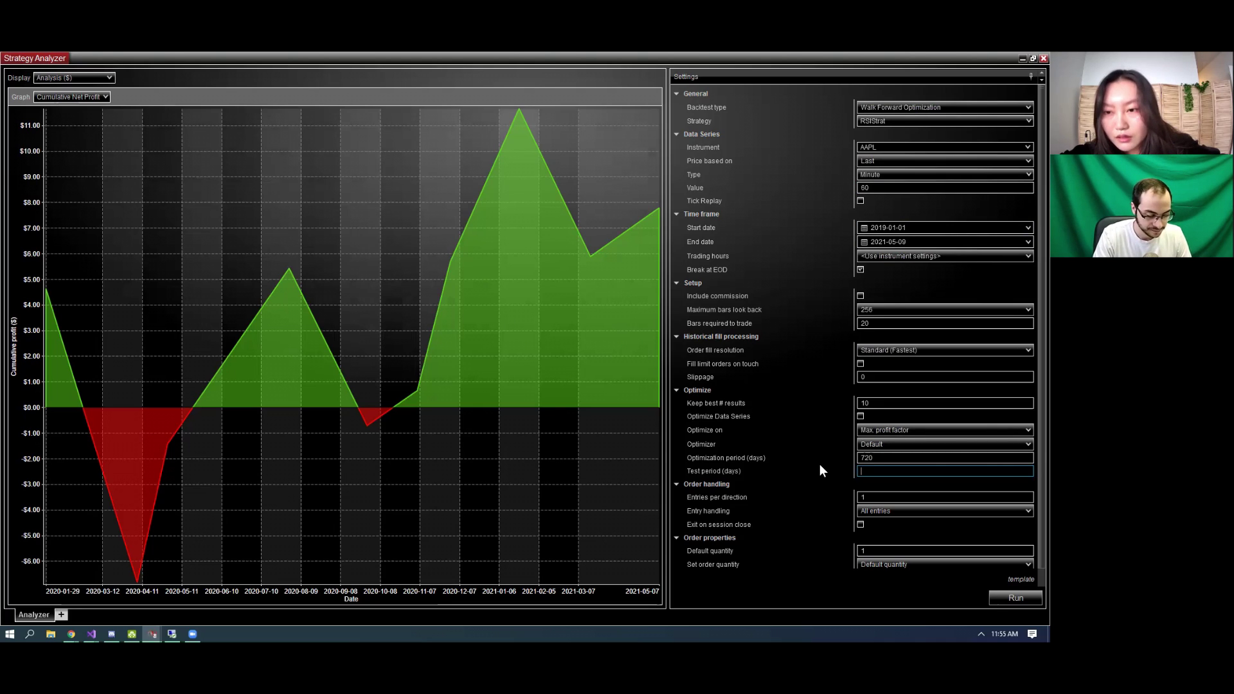
{"action": "type", "text": "180"}
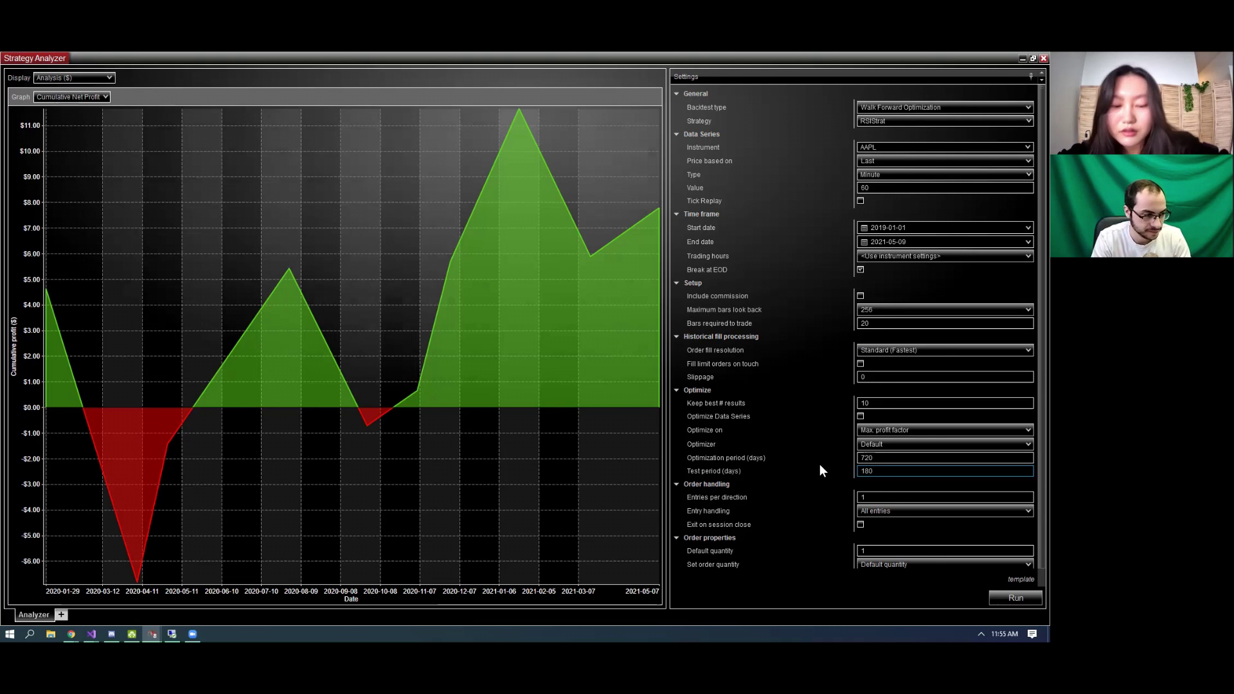
{"action": "left_click_drag", "start_coordinate": [667, 207], "coordinate": [730, 207]}
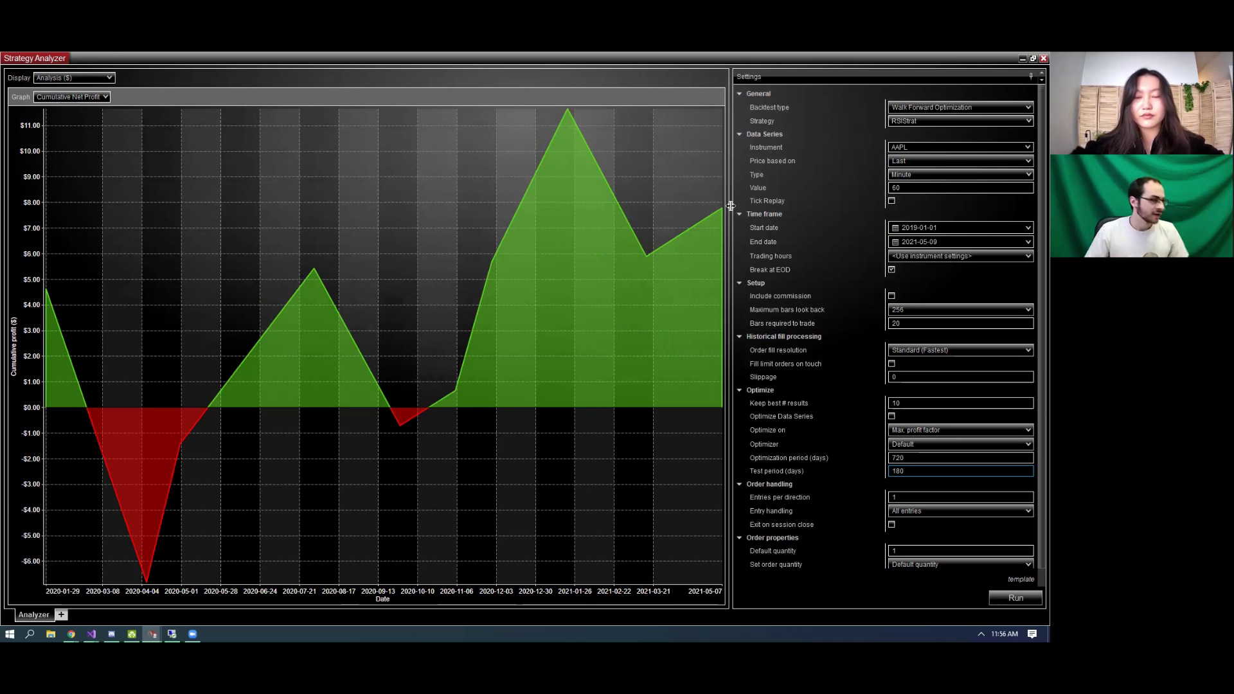
{"action": "key", "text": "alt+Tab"}
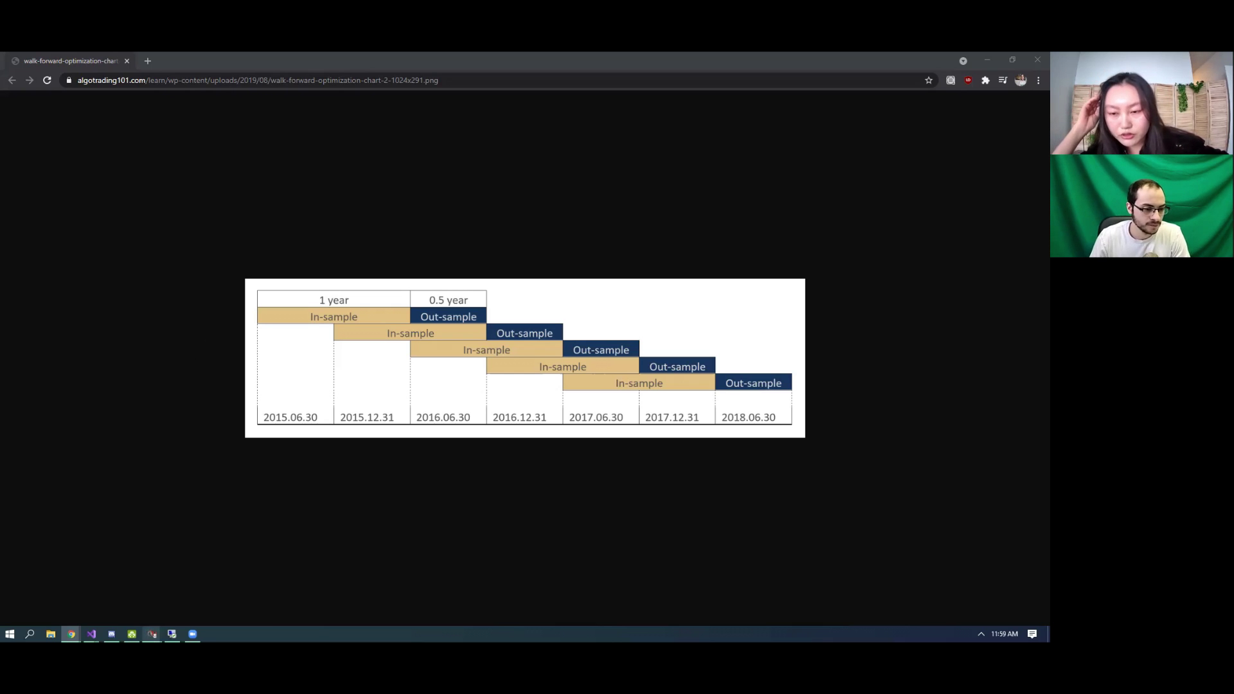
{"action": "left_click", "coordinate": [145, 602]}
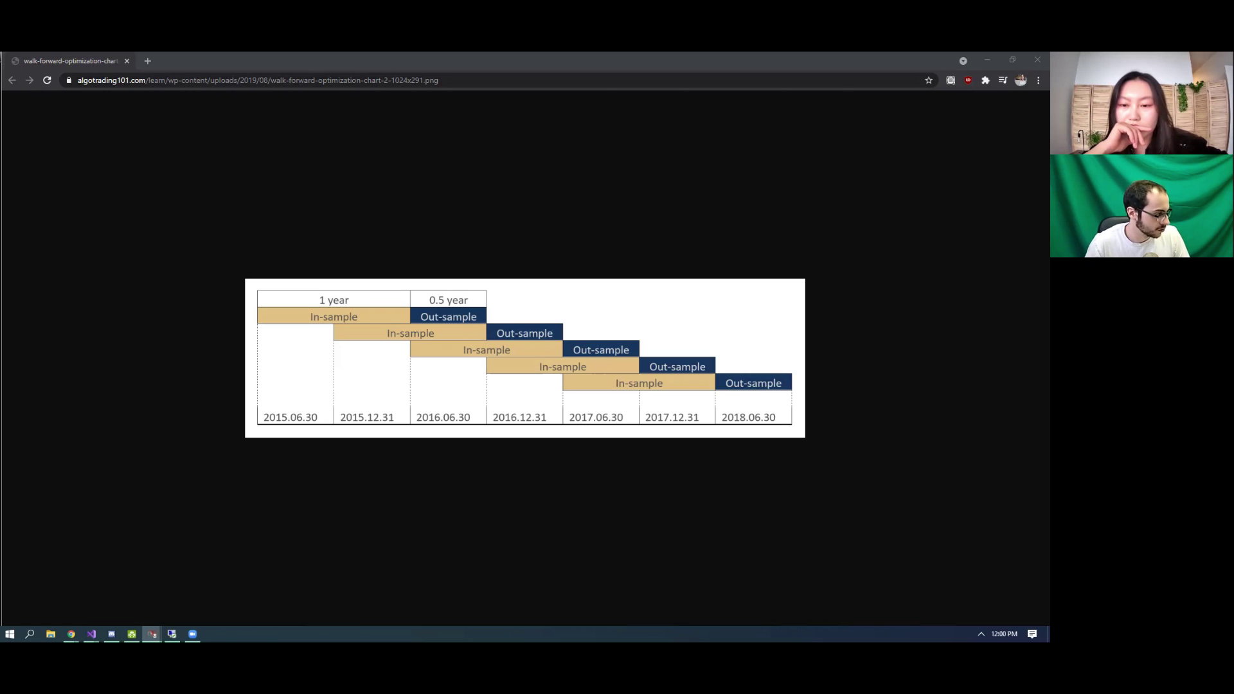
{"action": "left_click", "coordinate": [127, 61]}
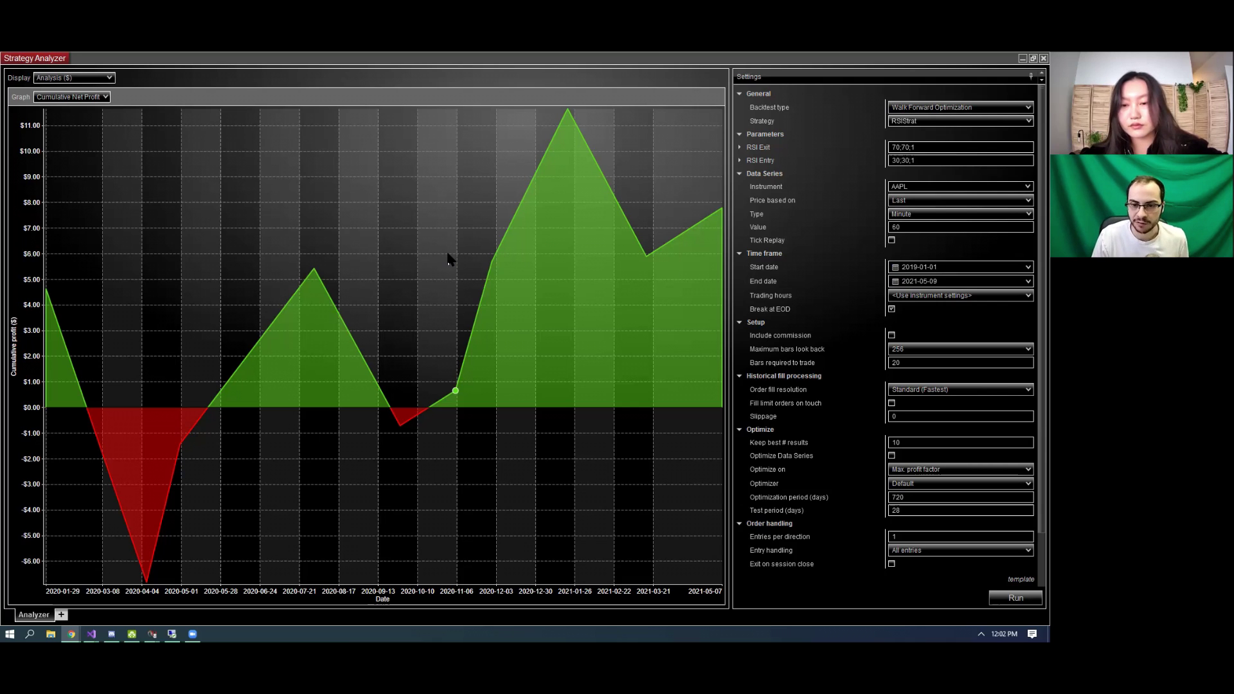
{"action": "scroll", "coordinate": [844, 444], "scroll_direction": "down", "scroll_amount": 2}
Change the Test period from 28 to 180 days, keeping Optimization period at 720.
{"action": "double_click", "coordinate": [926, 461]}
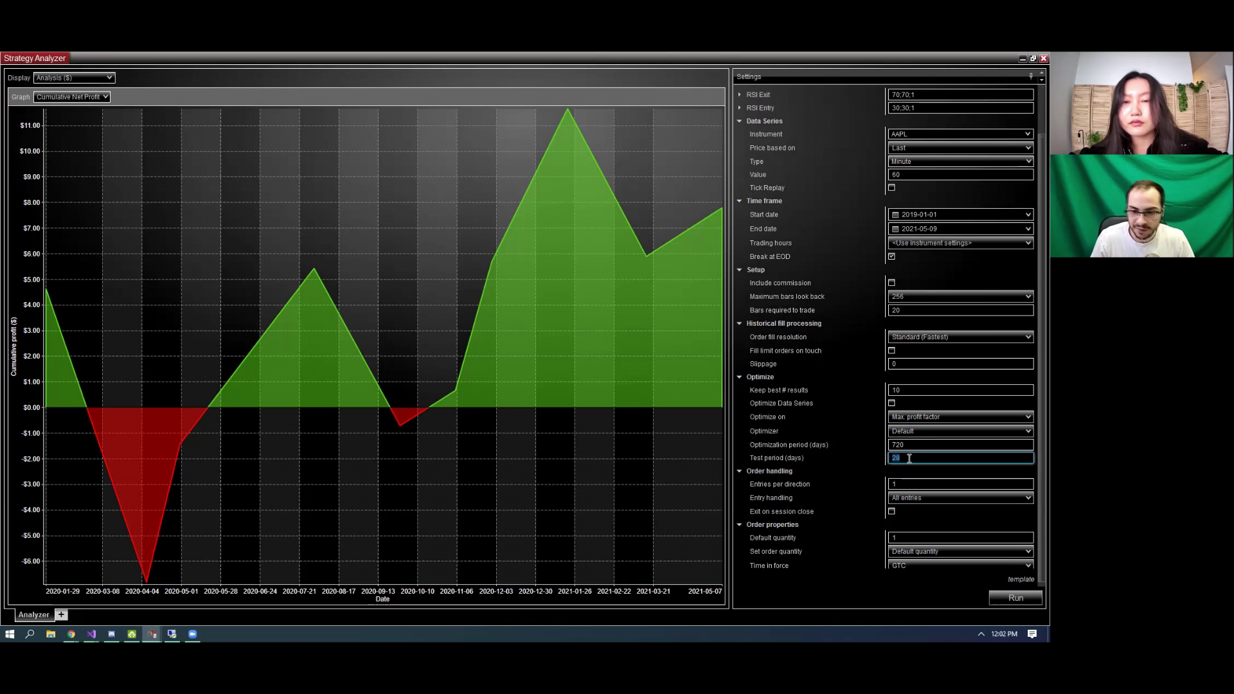
{"action": "double_click", "coordinate": [915, 446]}
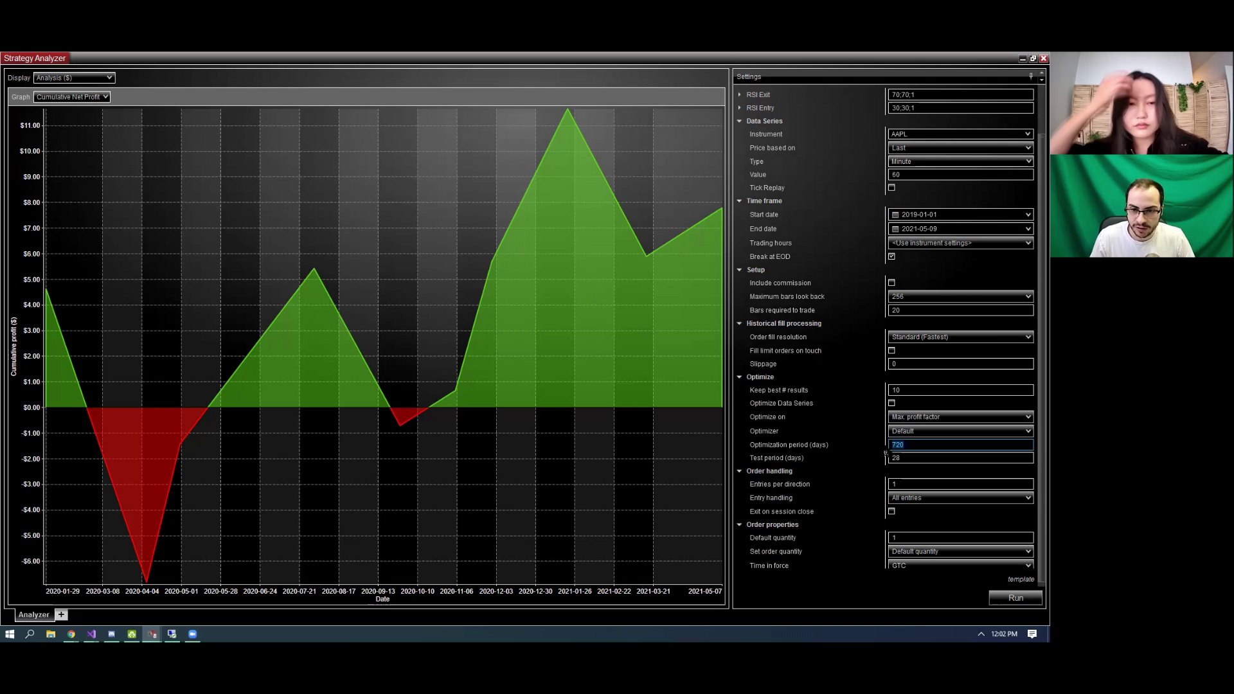
{"action": "key", "text": "Tab"}
{"action": "type", "text": "180"}
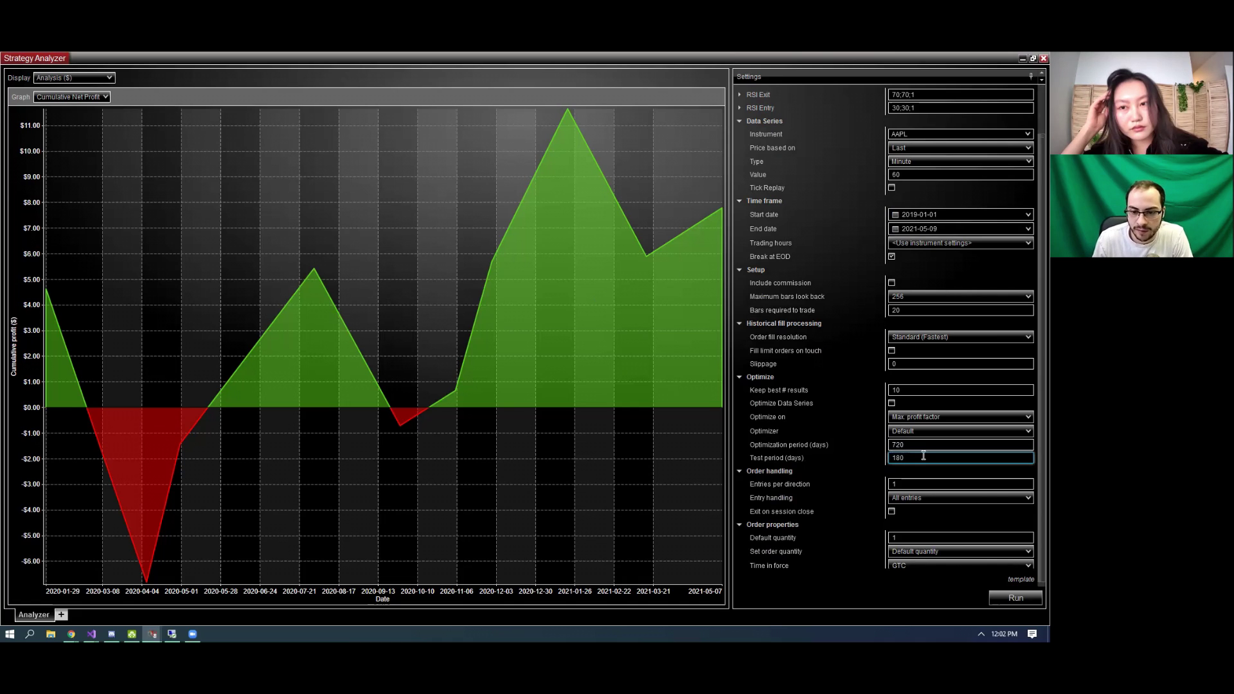
{"action": "left_click_drag", "start_coordinate": [923, 455], "coordinate": [829, 460]}
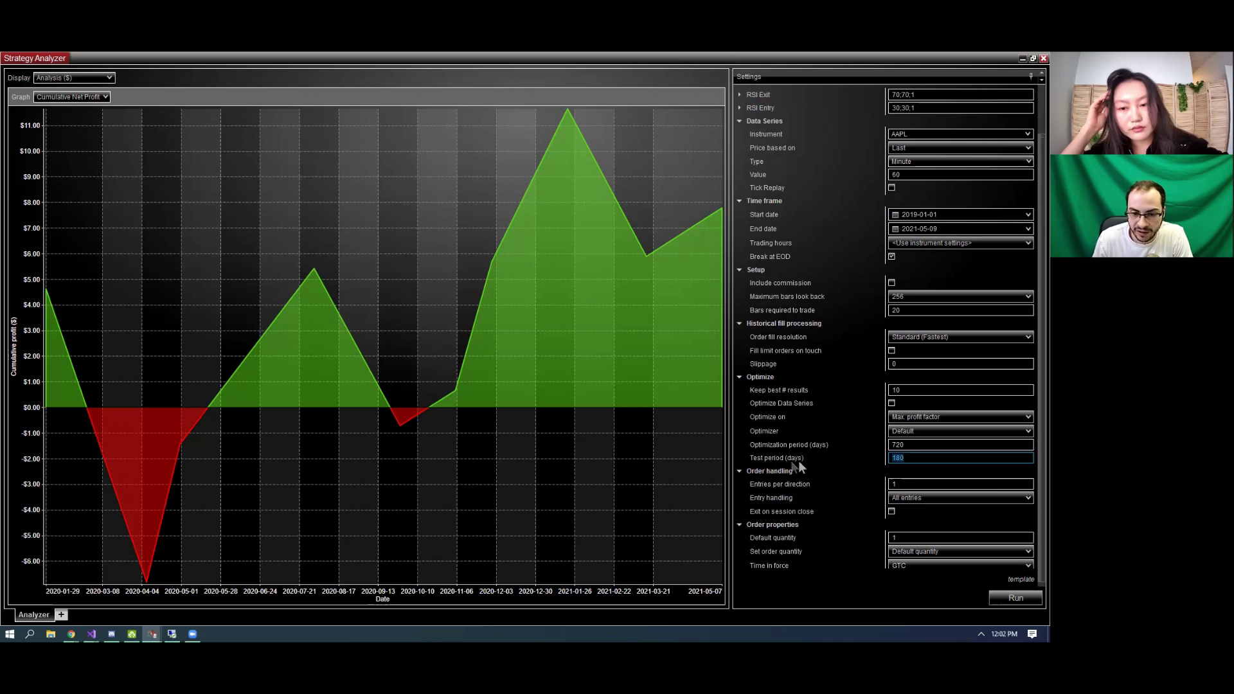
{"action": "left_click", "coordinate": [917, 460]}
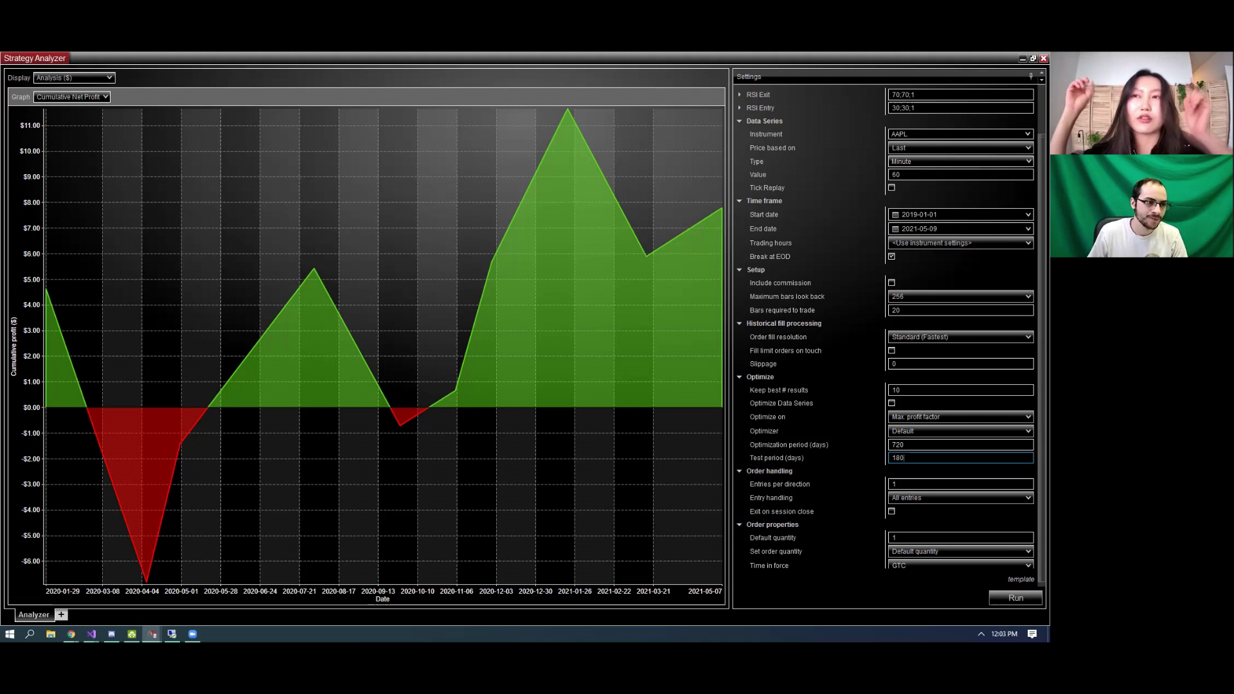
{"action": "left_click", "coordinate": [97, 76]}
Show the AAPL price chart with RSI and trades, then view the bot's Python code.
{"action": "left_click", "coordinate": [73, 109]}
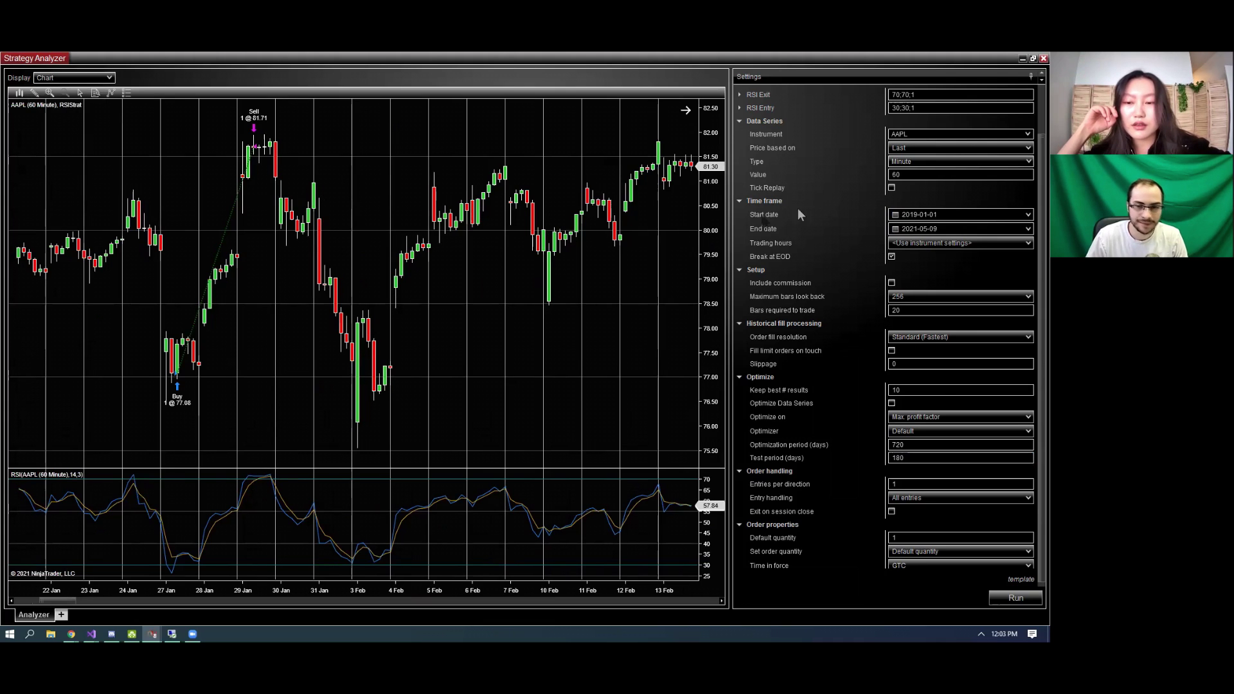
{"action": "scroll", "coordinate": [798, 213], "scroll_direction": "up", "scroll_amount": 2}
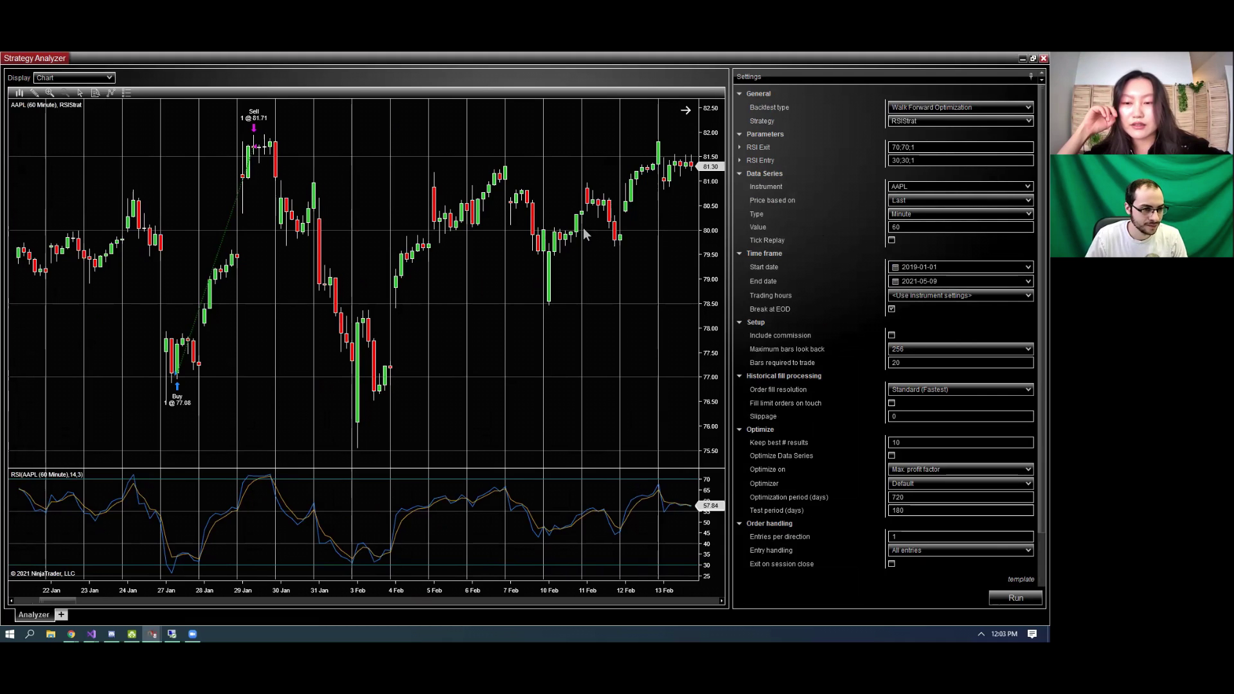
{"action": "left_click", "coordinate": [276, 157]}
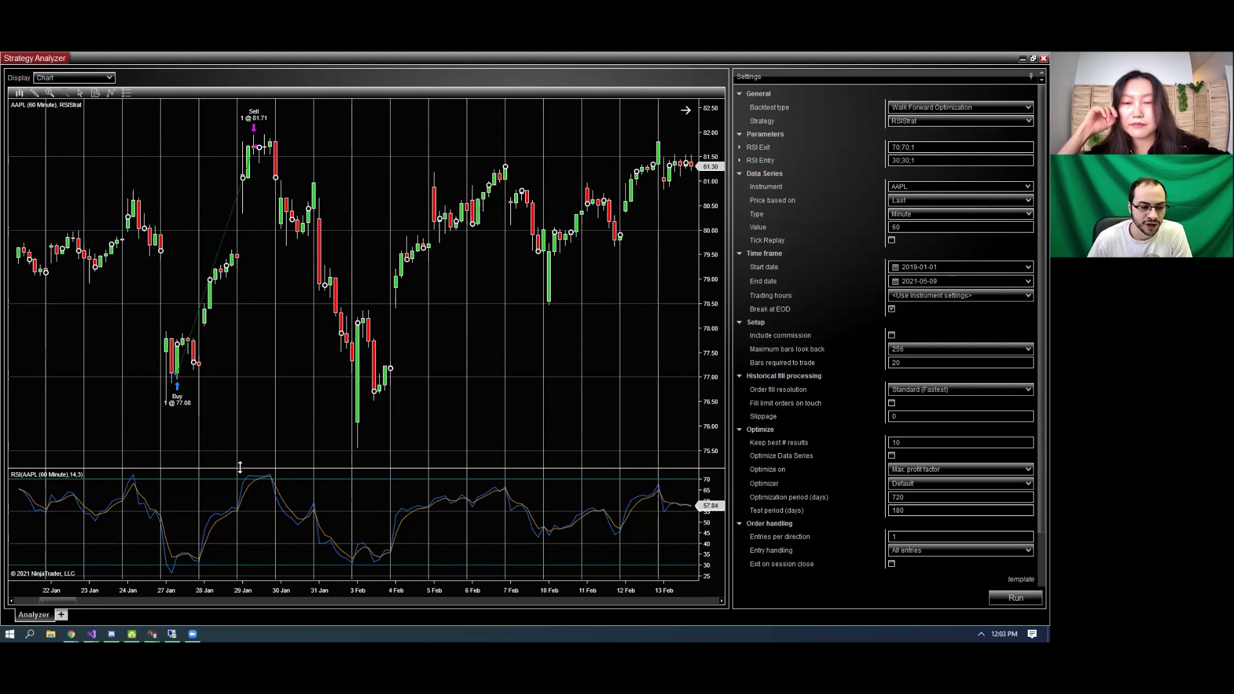
{"action": "mouse_move", "coordinate": [92, 634]}
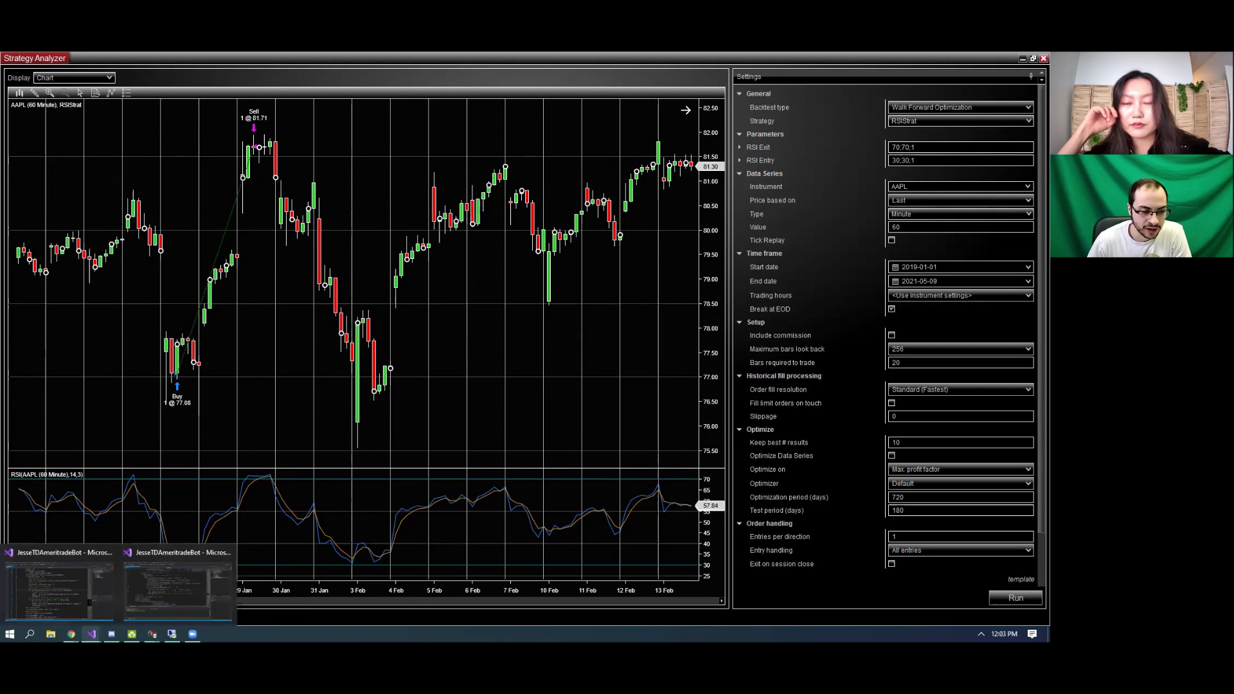
{"action": "left_click", "coordinate": [82, 597]}
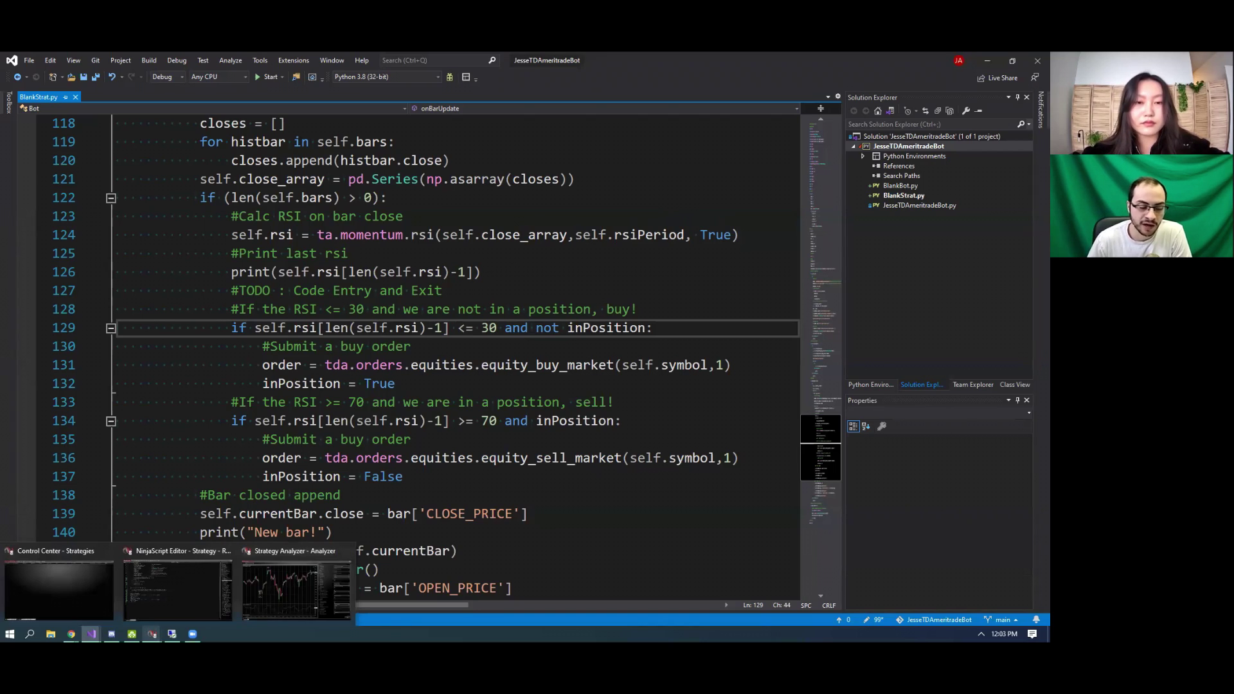
Go back from Visual Studio to the Strategy Analyzer's AAPL chart.
{"action": "left_click", "coordinate": [280, 579]}
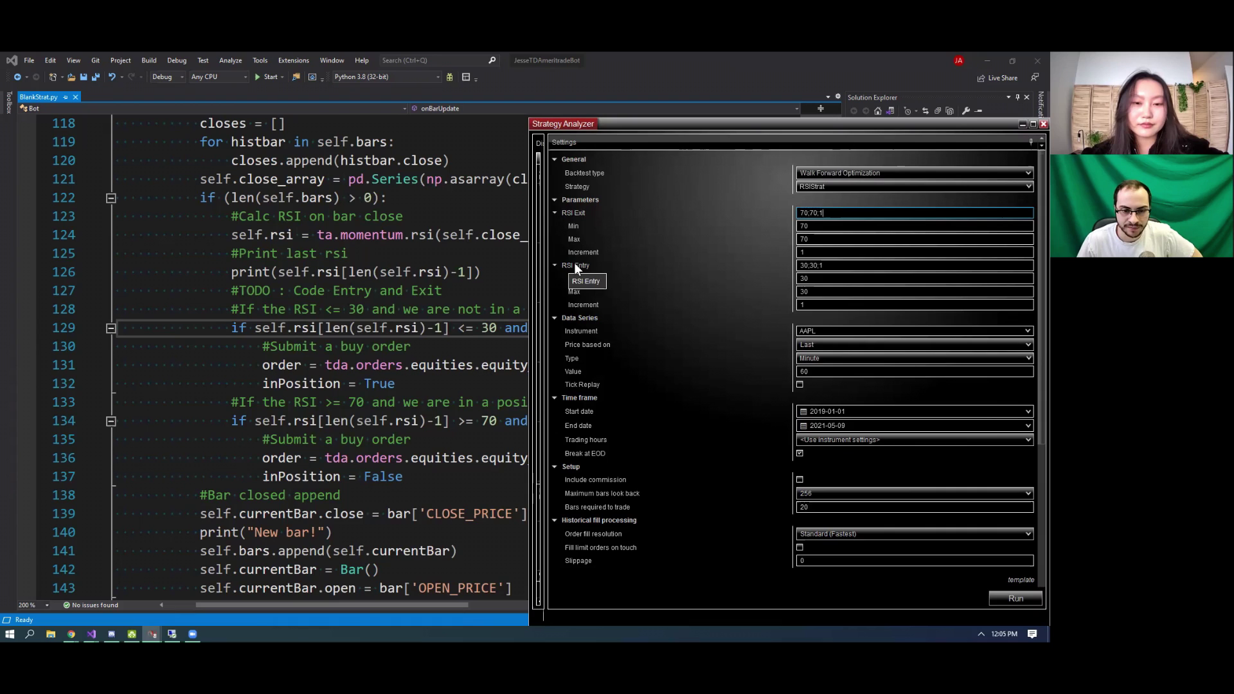
{"action": "scroll", "coordinate": [732, 413], "scroll_direction": "down", "scroll_amount": 3}
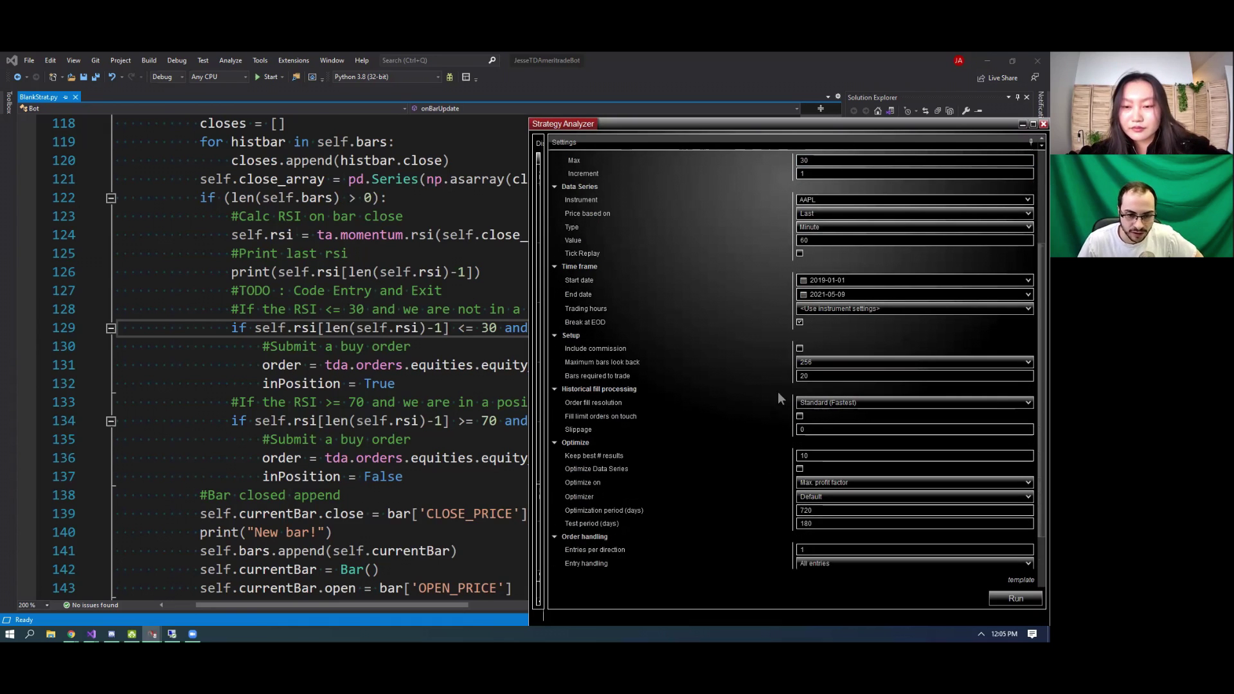
{"action": "scroll", "coordinate": [766, 460], "scroll_direction": "down", "scroll_amount": 1}
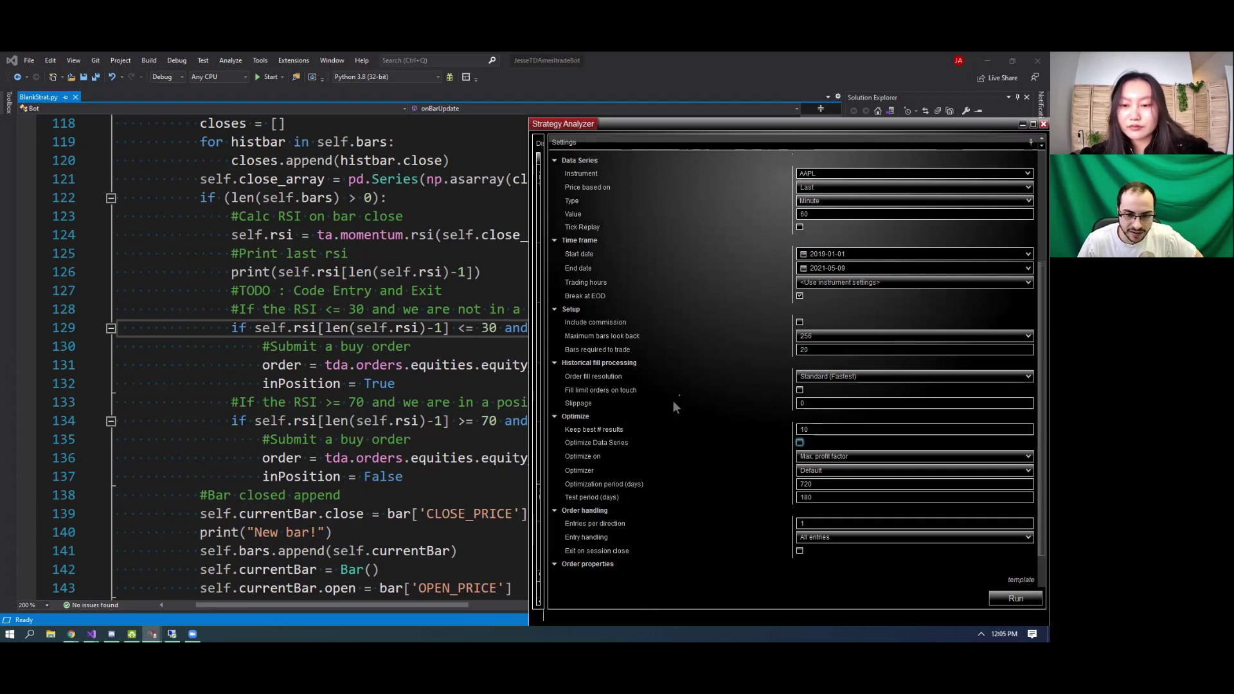
{"action": "scroll", "coordinate": [695, 339], "scroll_direction": "up", "scroll_amount": 4}
Set the RSI Entry optimization range to minimum 20, maximum 50, increment 2.
{"action": "left_click", "coordinate": [819, 279]}
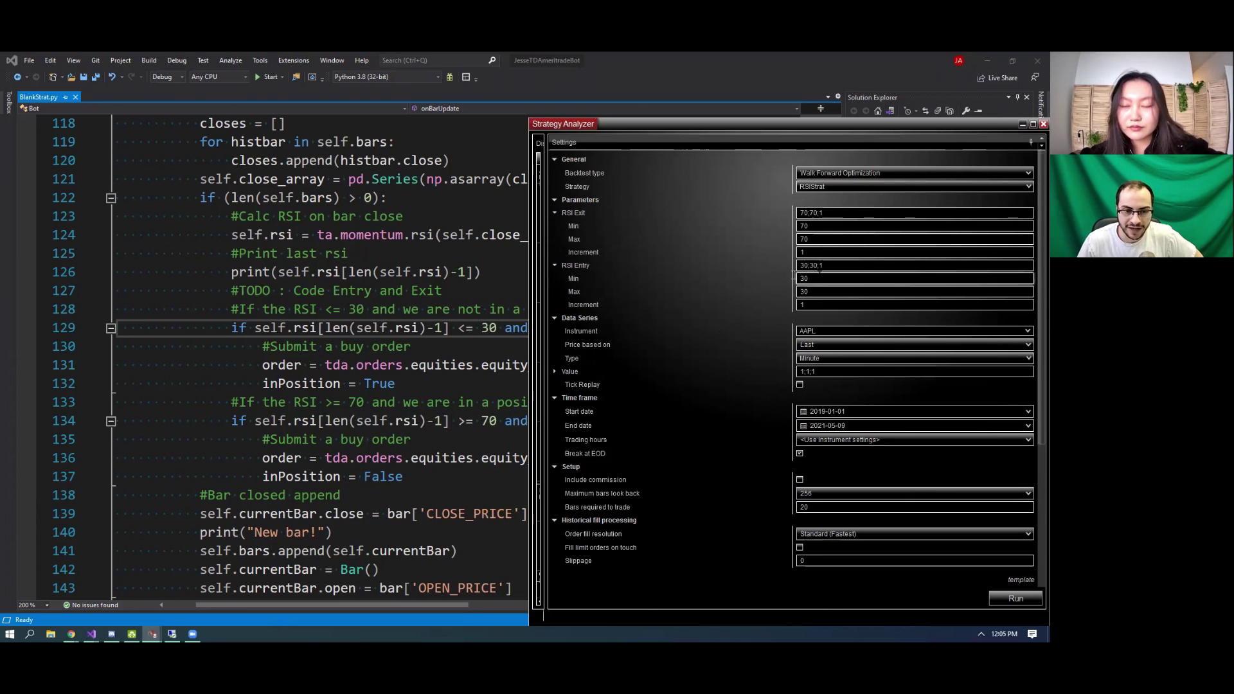
{"action": "left_click", "coordinate": [815, 292]}
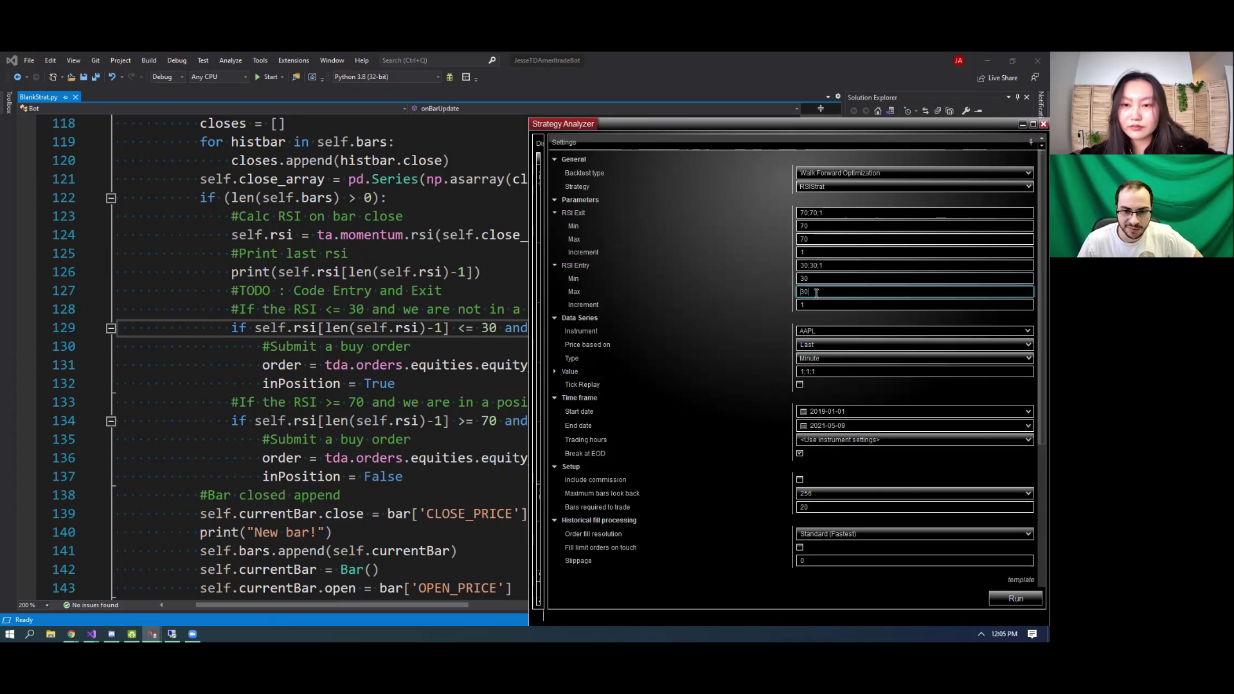
{"action": "left_click", "coordinate": [815, 305]}
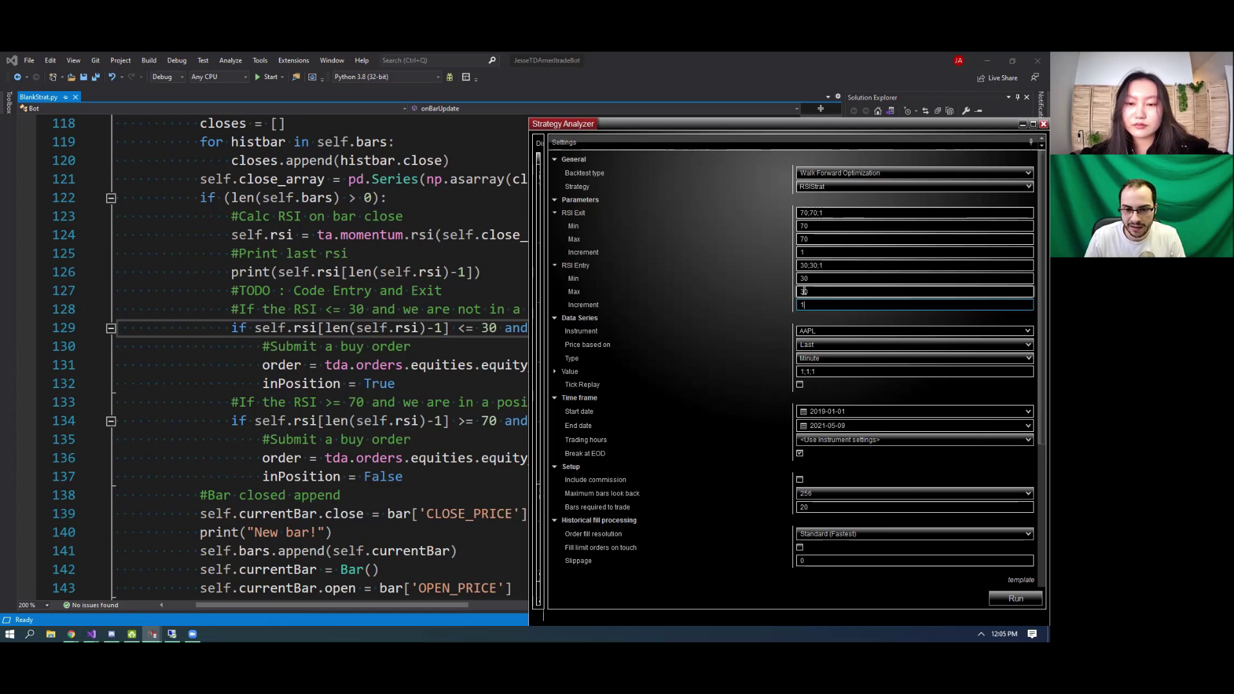
{"action": "left_click", "coordinate": [805, 278]}
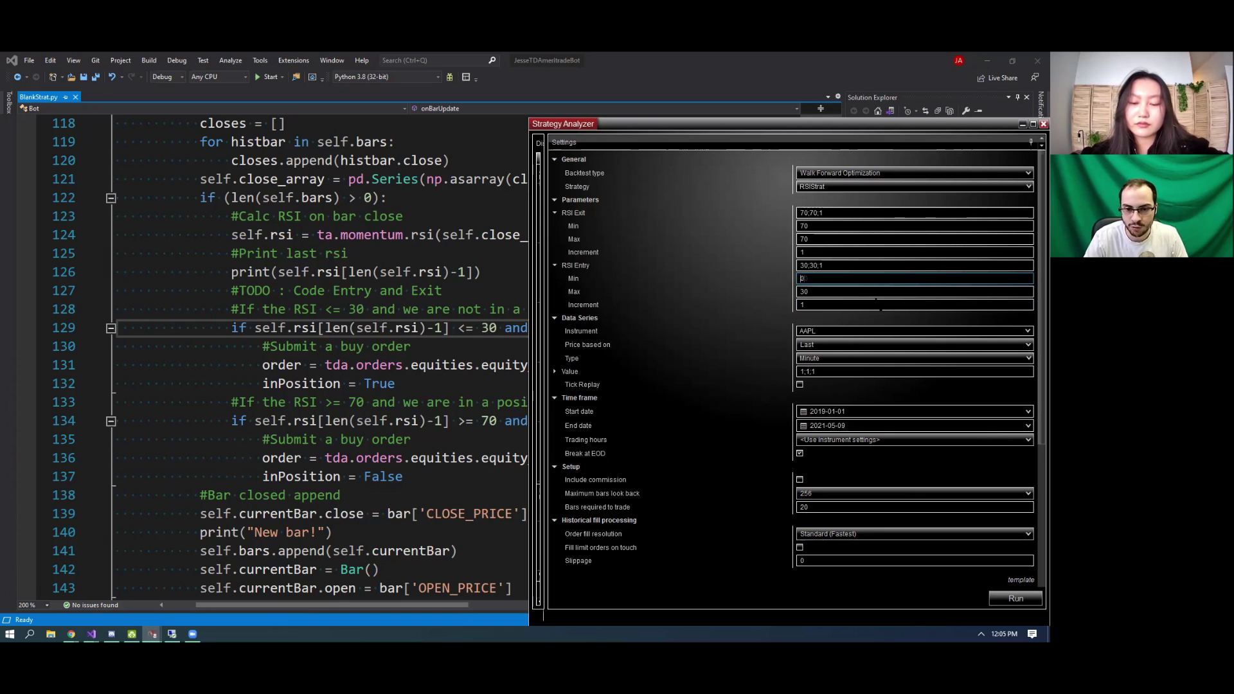
{"action": "type", "text": "20"}
{"action": "key", "text": "Tab"}
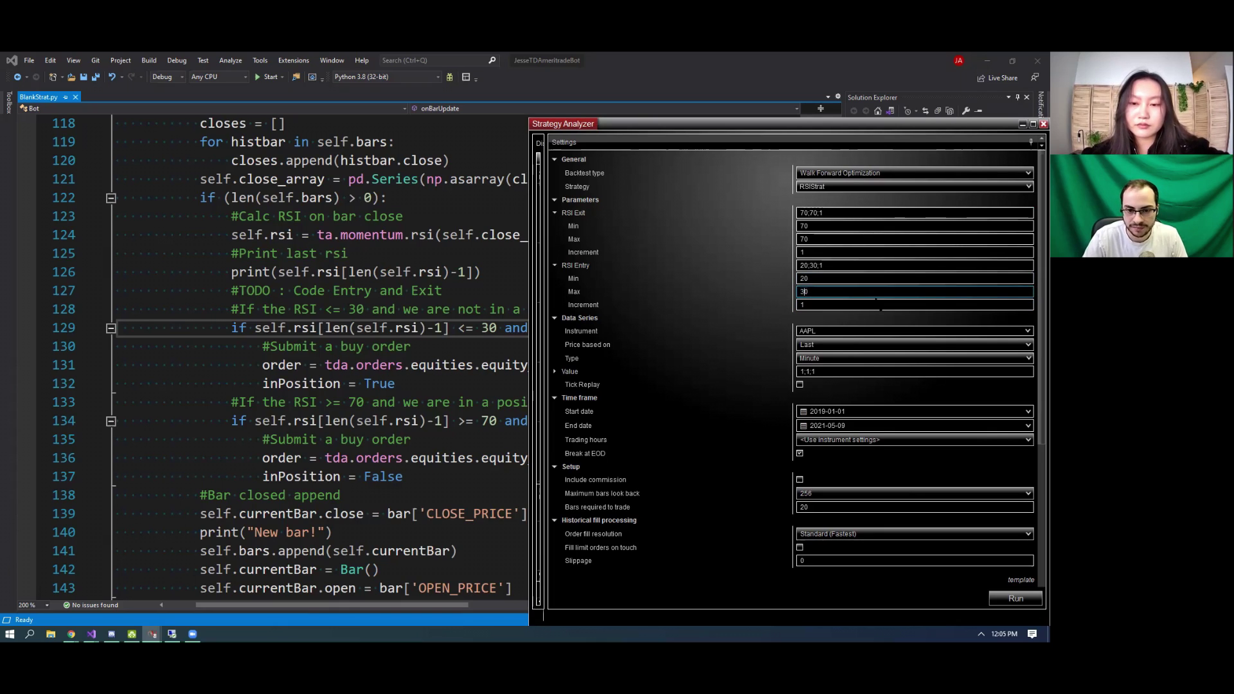
{"action": "type", "text": "50"}
{"action": "key", "text": "Tab"}
{"action": "type", "text": "2"}
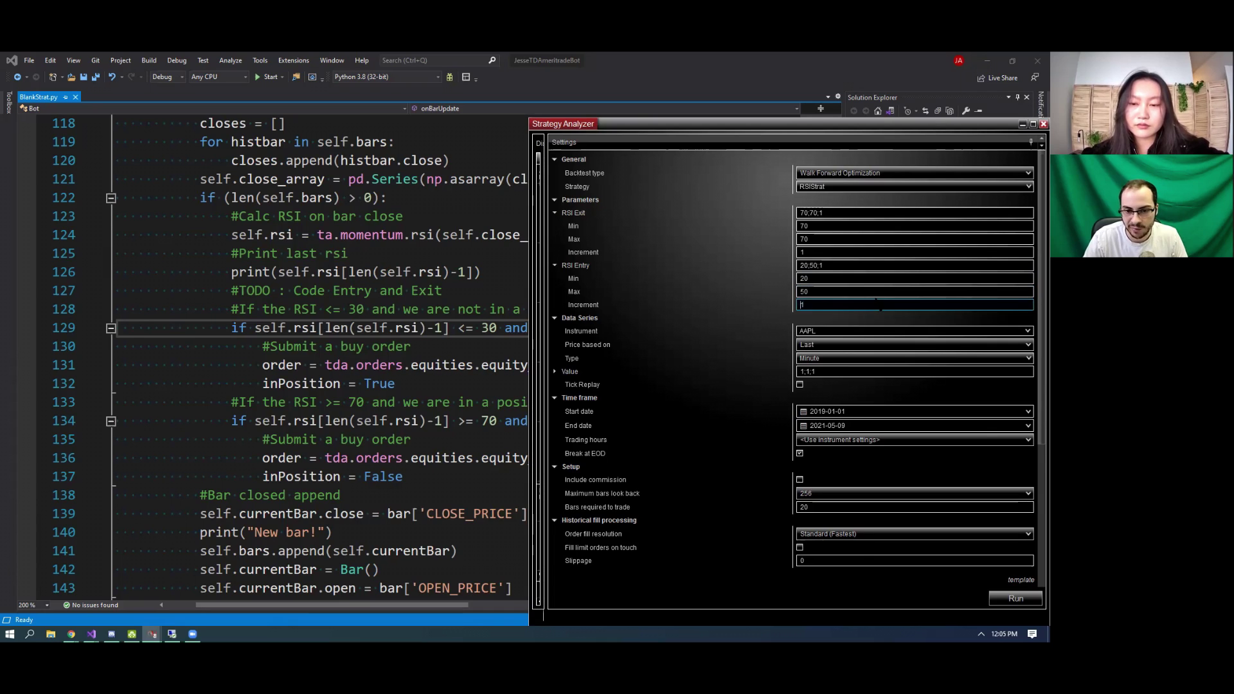
Set the RSI Exit optimization range to minimum 50, maximum 80.
{"action": "double_click", "coordinate": [805, 229]}
{"action": "type", "text": "50"}
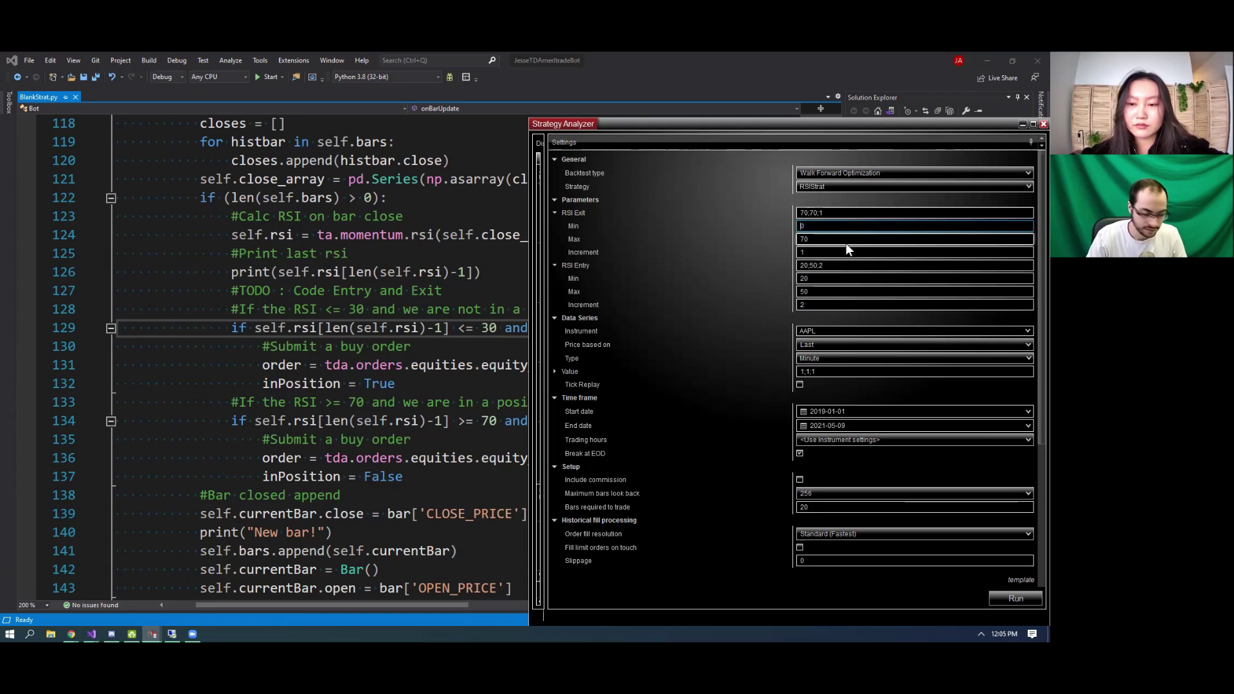
{"action": "key", "text": "Tab"}
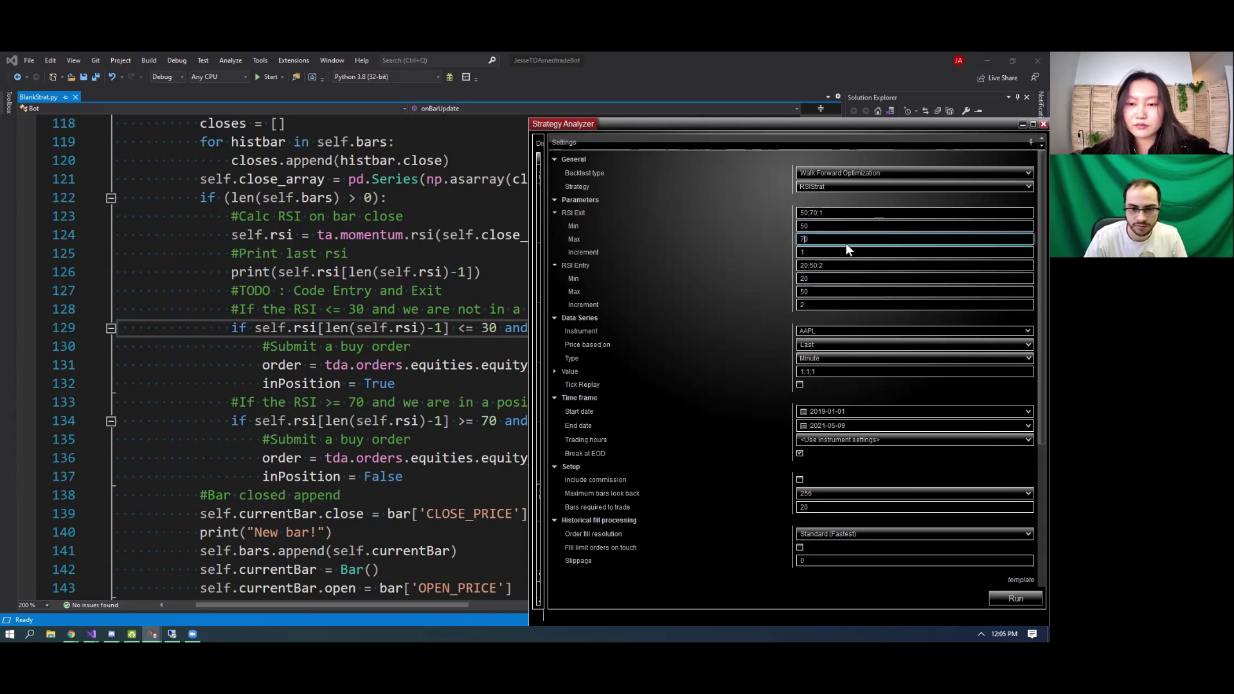
{"action": "type", "text": "8"}
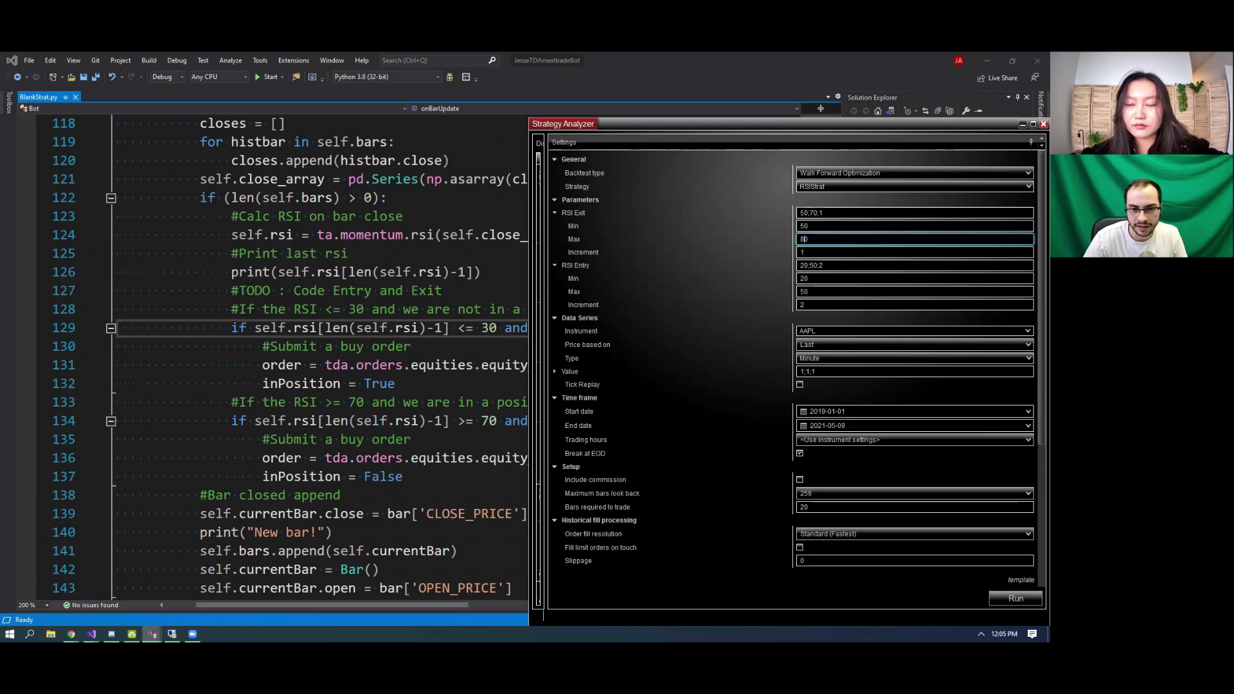
{"action": "key", "text": "Tab"}
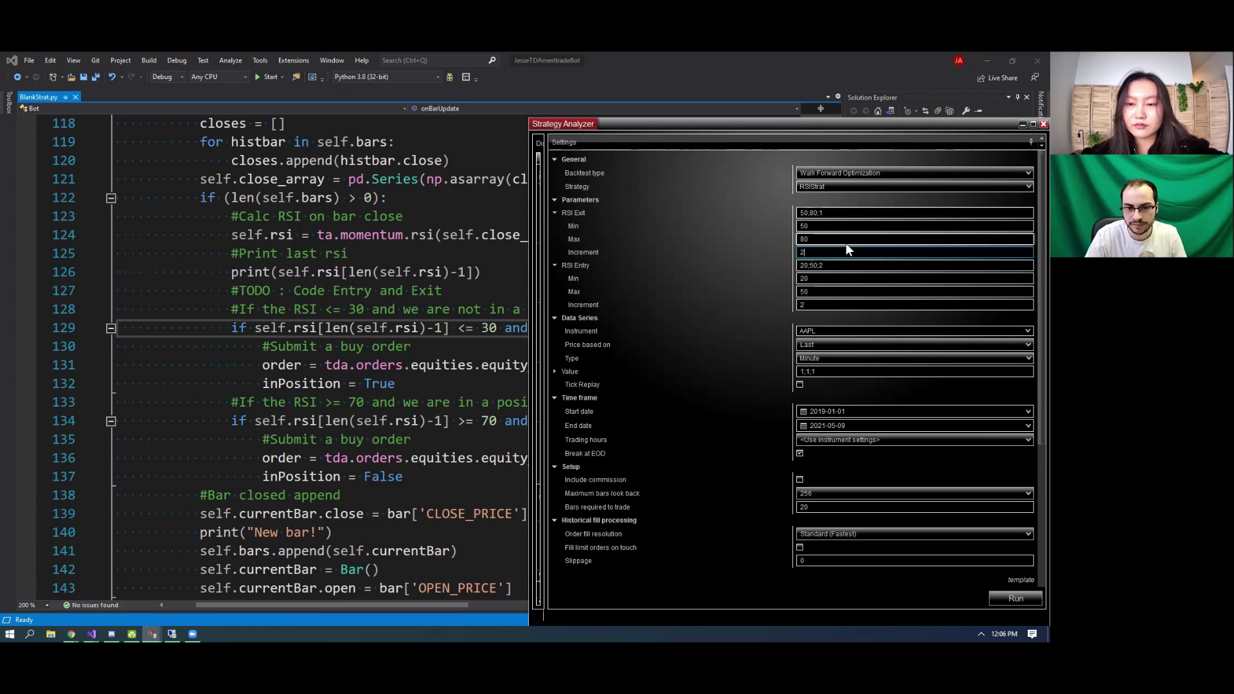
{"action": "type", "text": "2"}
{"action": "scroll", "coordinate": [752, 293], "scroll_direction": "down", "scroll_amount": 1}
{"action": "scroll", "coordinate": [752, 293], "scroll_direction": "down", "scroll_amount": 1}
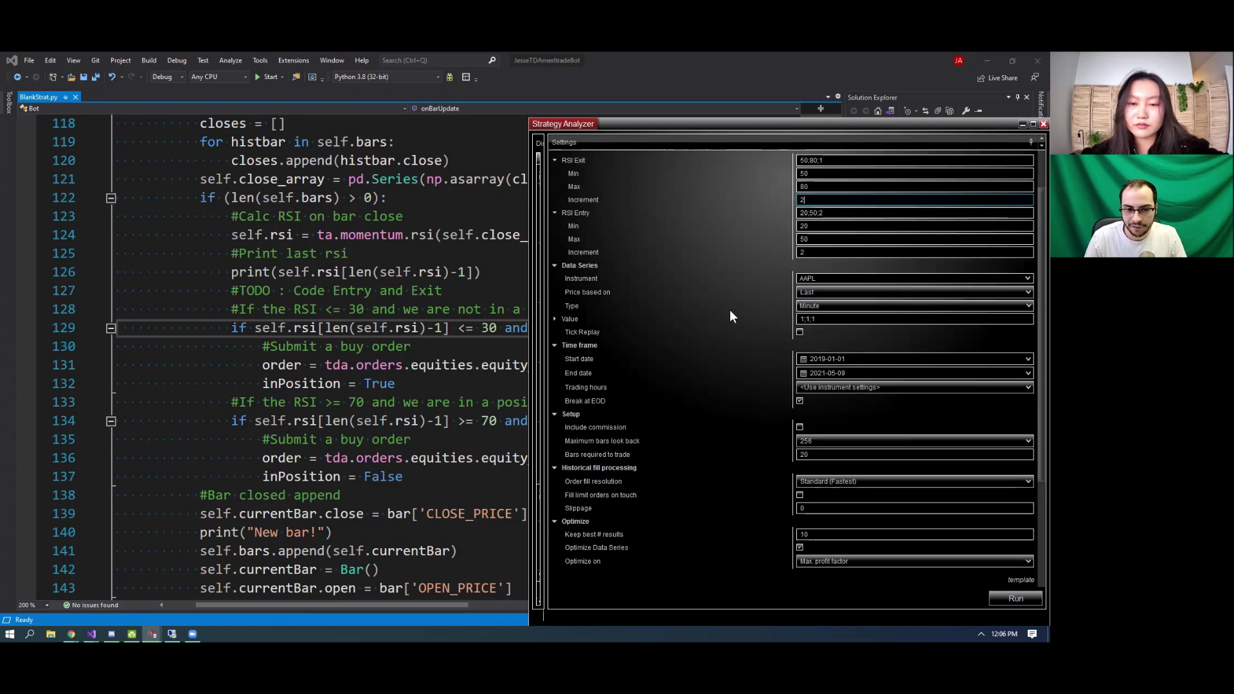
Commit RSI Exit increment 2, set Data Series to 15;60;15, and check the 720/180-day periods.
{"action": "left_click", "coordinate": [810, 320]}
{"action": "type", "text": "60"}
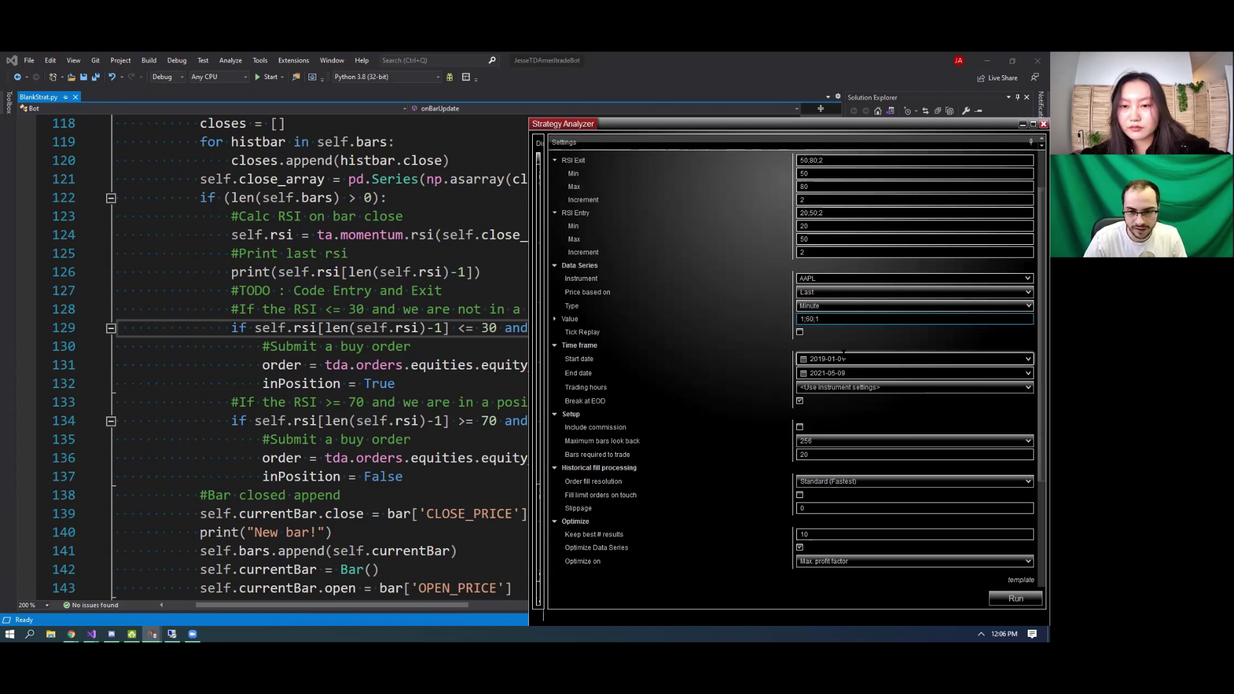
{"action": "type", "text": "5"}
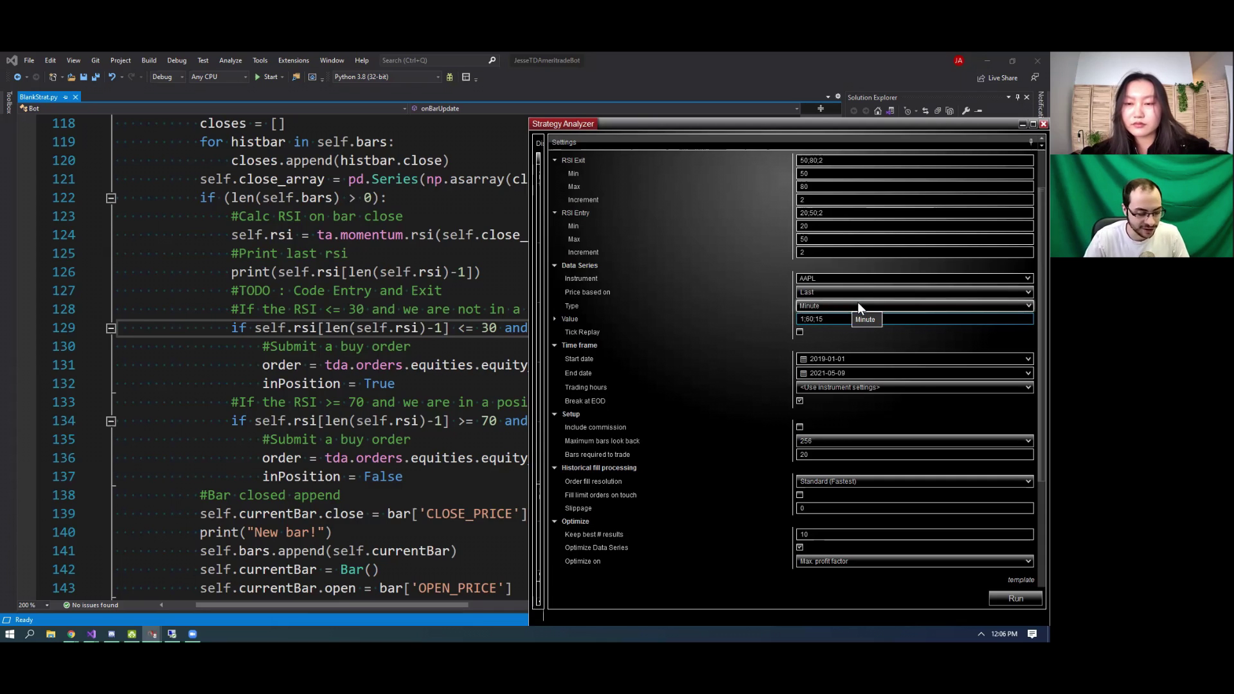
{"action": "type", "text": "5"}
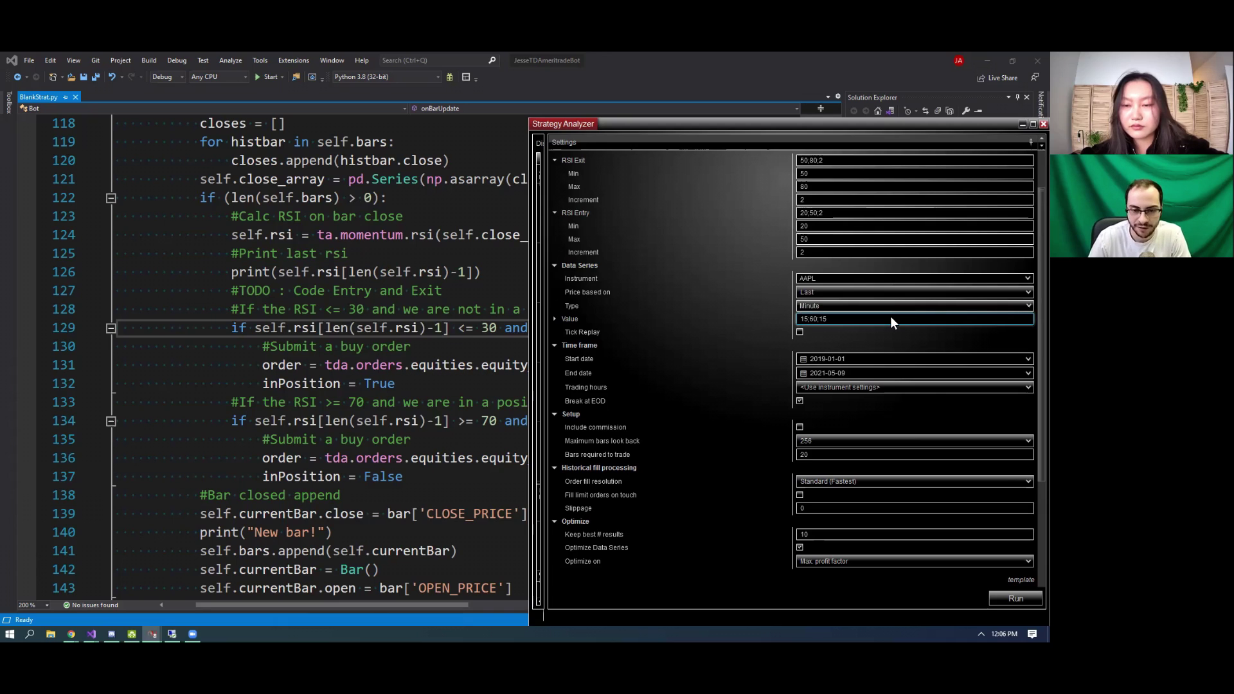
{"action": "scroll", "coordinate": [776, 301], "scroll_direction": "down", "scroll_amount": 3}
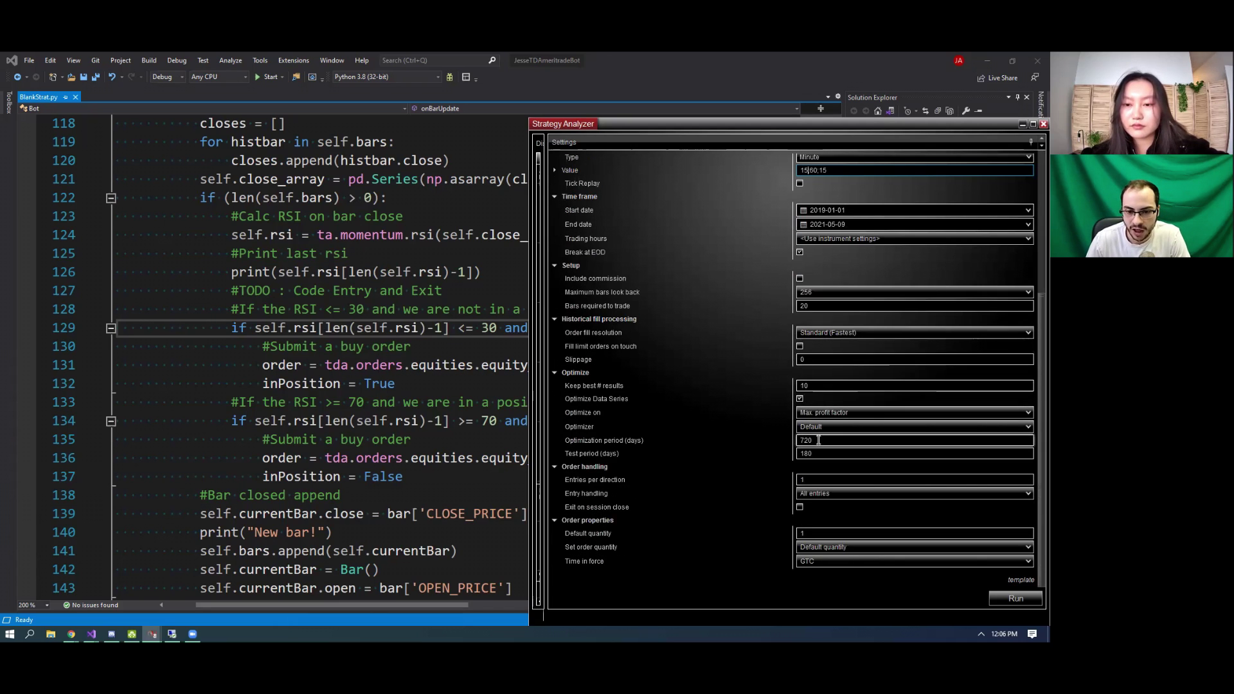
{"action": "double_click", "coordinate": [806, 441]}
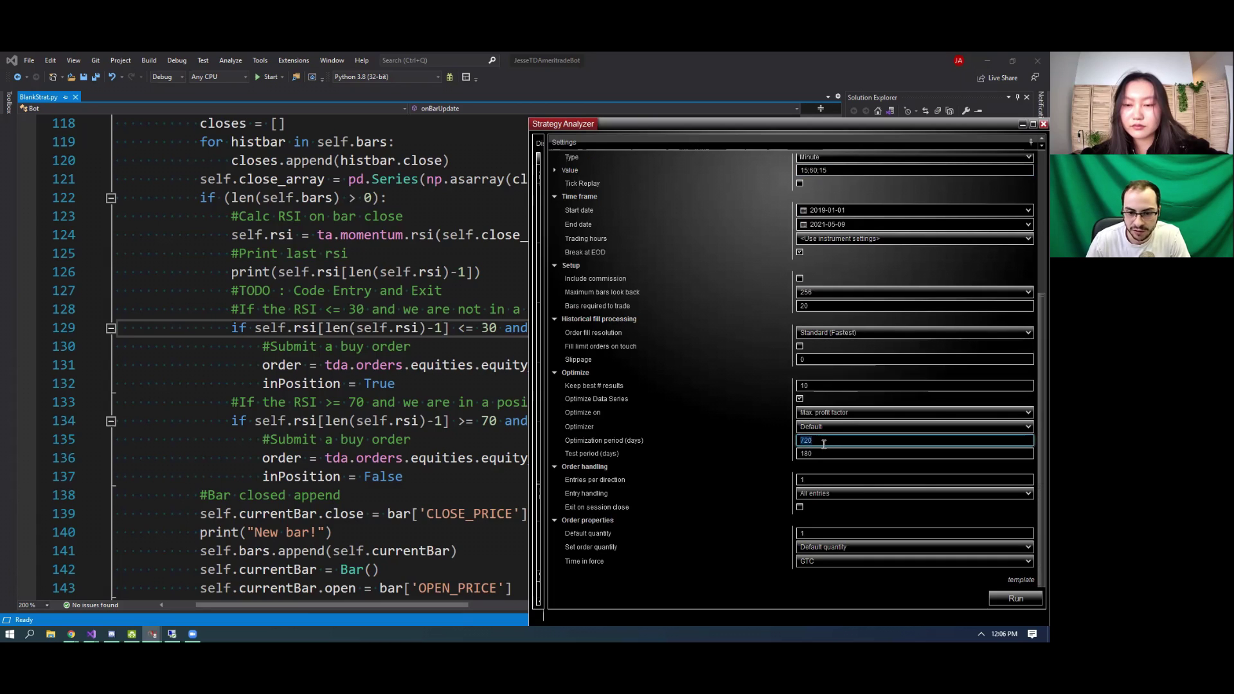
{"action": "double_click", "coordinate": [822, 452]}
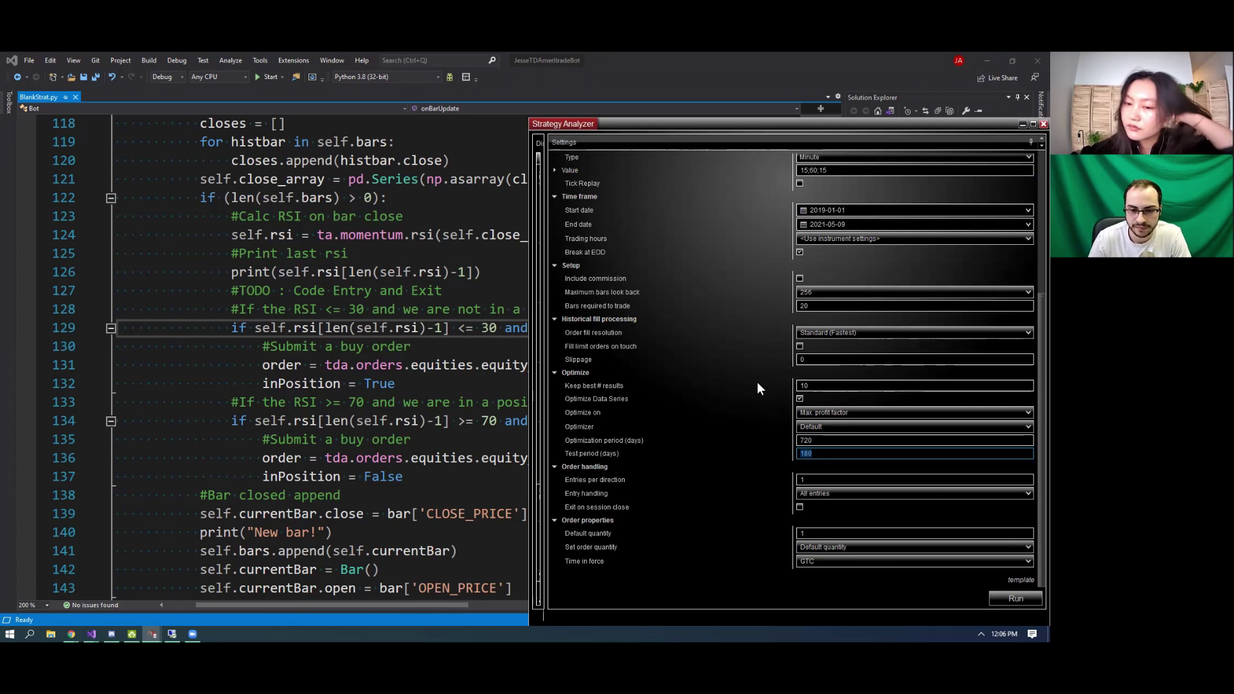
{"action": "scroll", "coordinate": [757, 382], "scroll_direction": "up", "scroll_amount": 3}
{"action": "scroll", "coordinate": [754, 382], "scroll_direction": "up", "scroll_amount": 2}
{"action": "scroll", "coordinate": [782, 395], "scroll_direction": "down", "scroll_amount": 4}
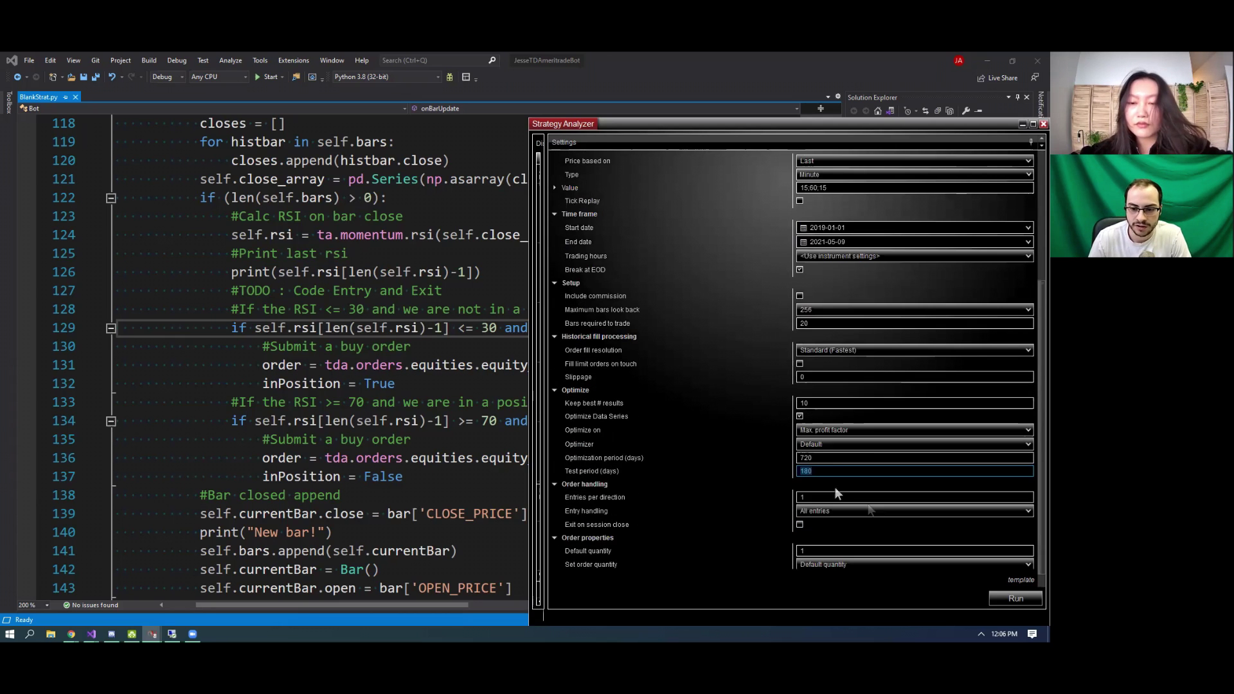
Run the AAPL RSI walk-forward optimization and let it finish.
{"action": "left_click", "coordinate": [1006, 600]}
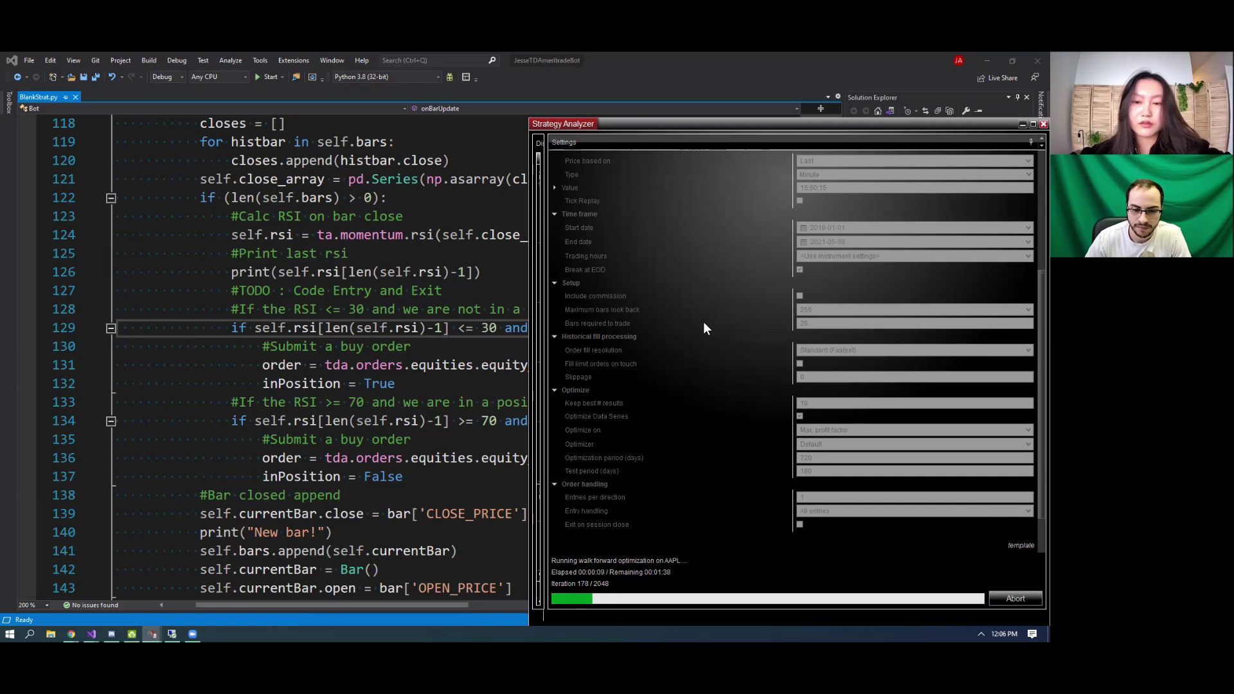
{"action": "scroll", "coordinate": [711, 326], "scroll_direction": "up", "scroll_amount": 3}
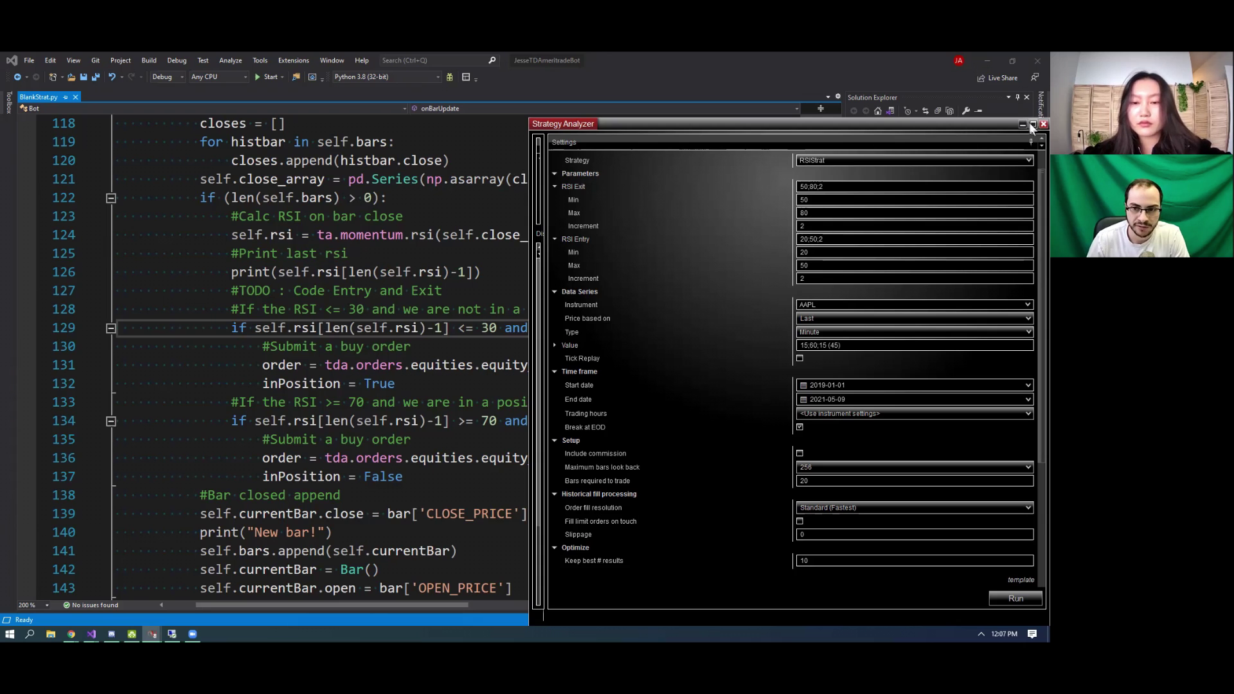
{"action": "left_click", "coordinate": [801, 265]}
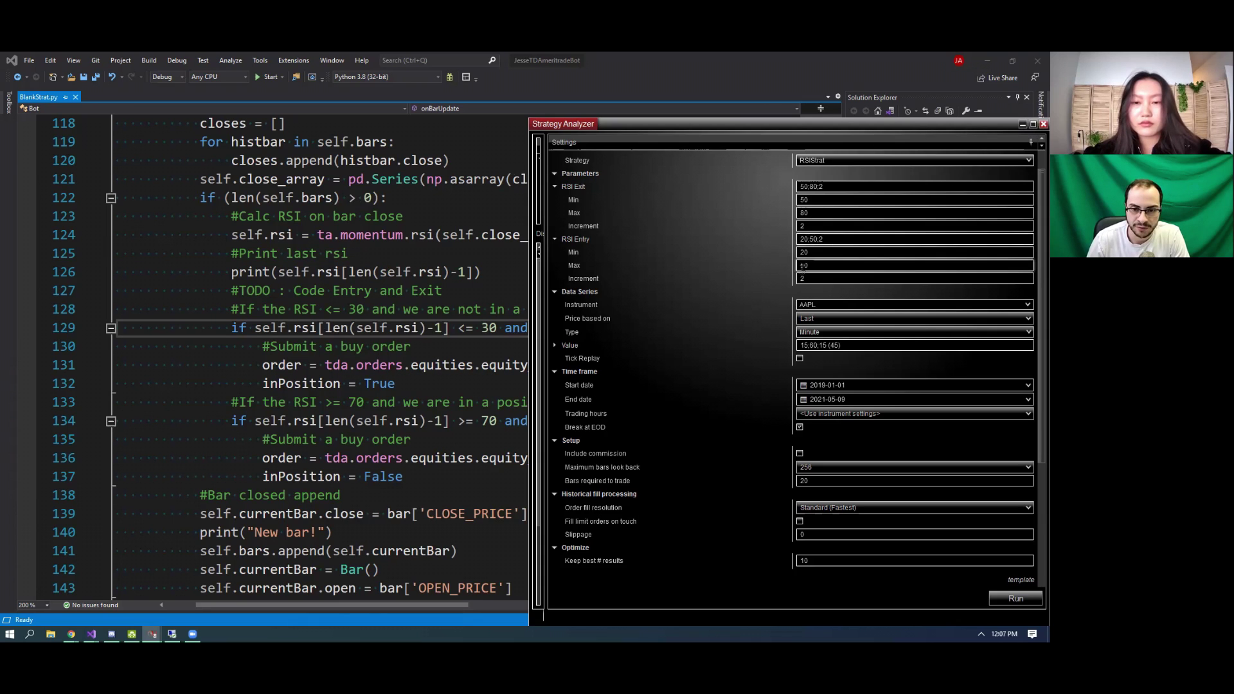
Maximize the analyzer, select the second result, and show its profit graph, then 45-minute chart.
{"action": "left_click", "coordinate": [1033, 123]}
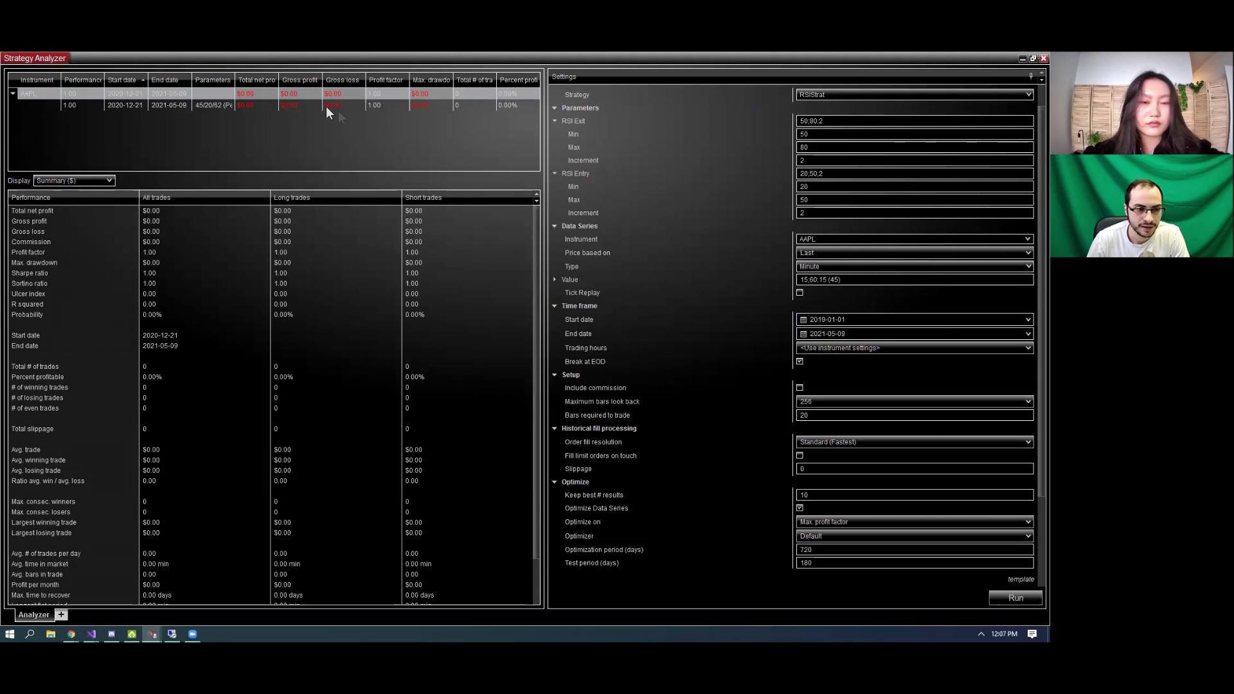
{"action": "left_click", "coordinate": [309, 104]}
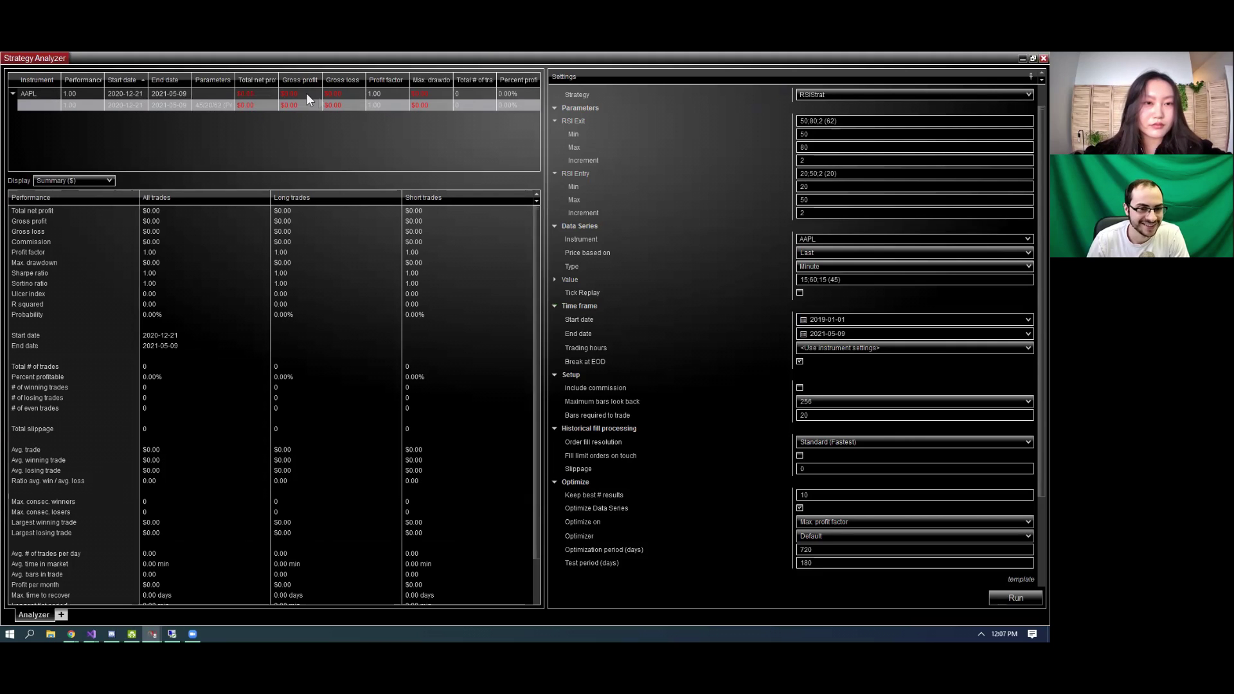
{"action": "left_click", "coordinate": [97, 180]}
{"action": "left_click", "coordinate": [74, 204]}
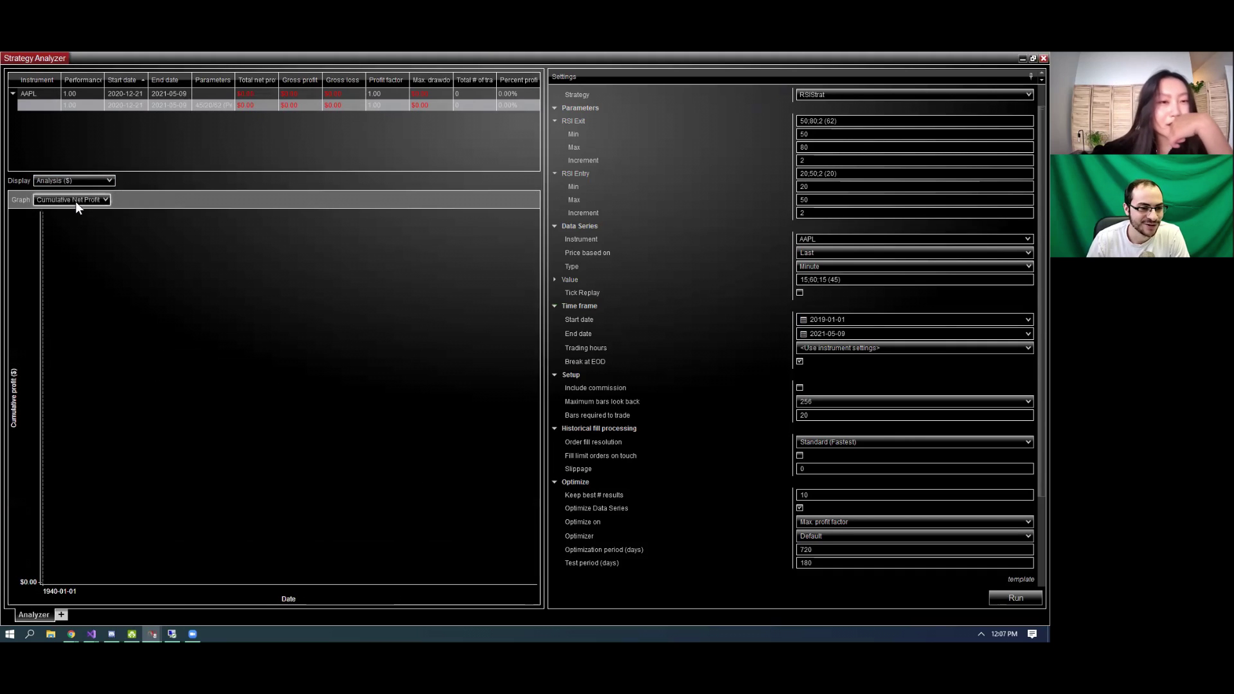
{"action": "left_click", "coordinate": [64, 214]}
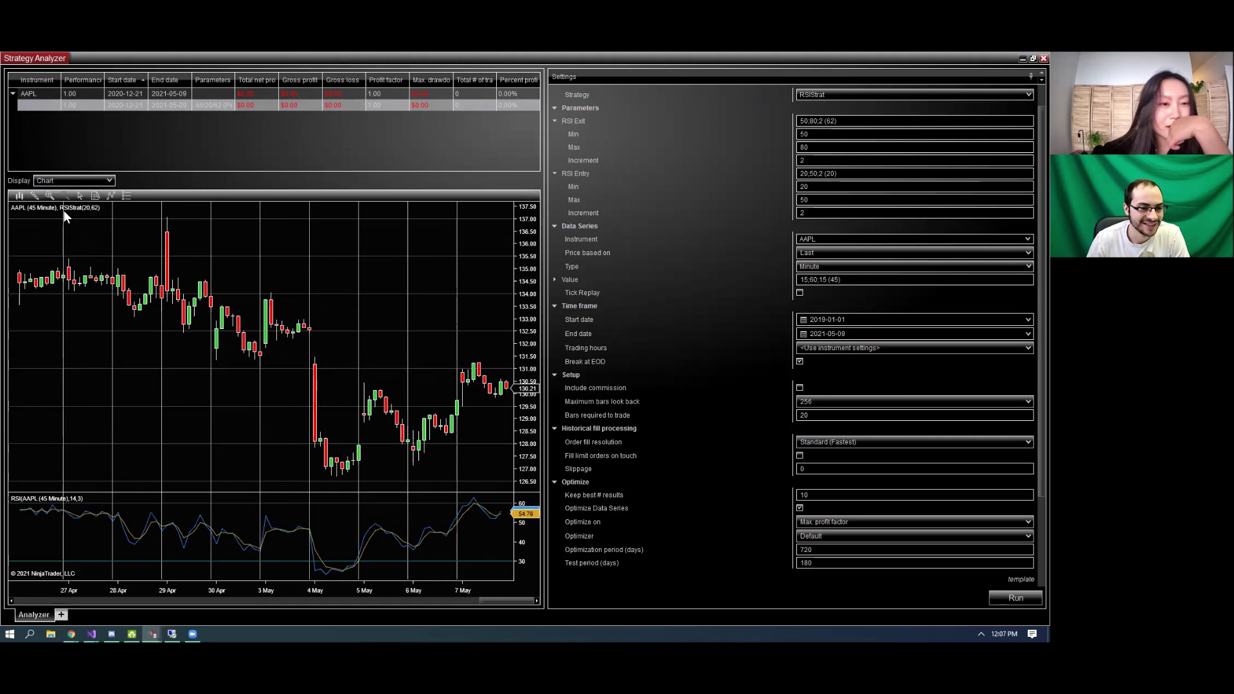
{"action": "scroll", "coordinate": [186, 246], "scroll_direction": "down", "scroll_amount": 2}
{"action": "scroll", "coordinate": [187, 245], "scroll_direction": "up", "scroll_amount": 3}
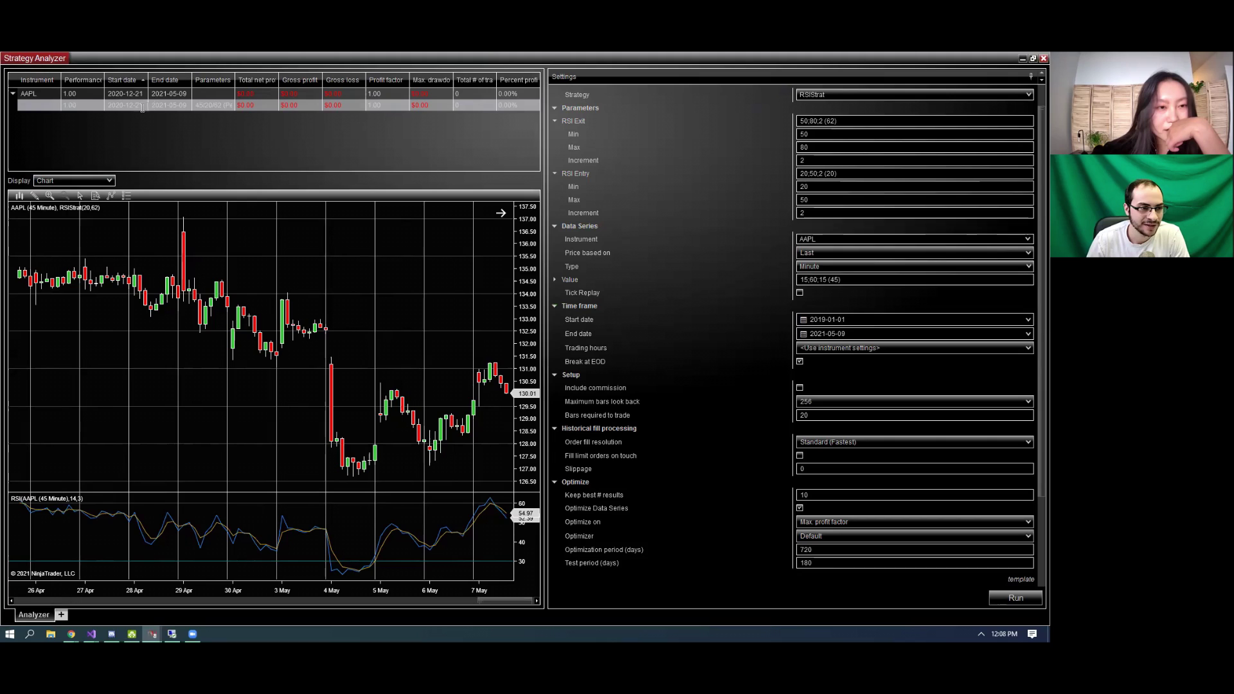
{"action": "mouse_move", "coordinate": [211, 104]}
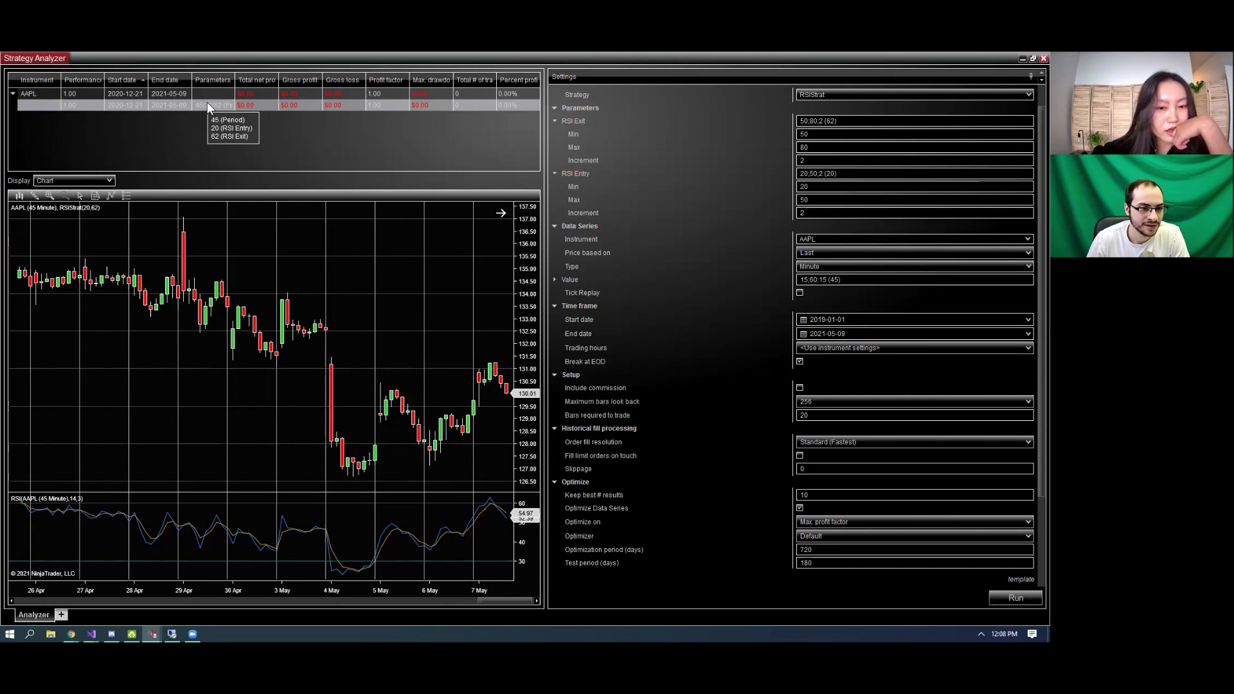
{"action": "scroll", "coordinate": [612, 207], "scroll_direction": "down", "scroll_amount": 3}
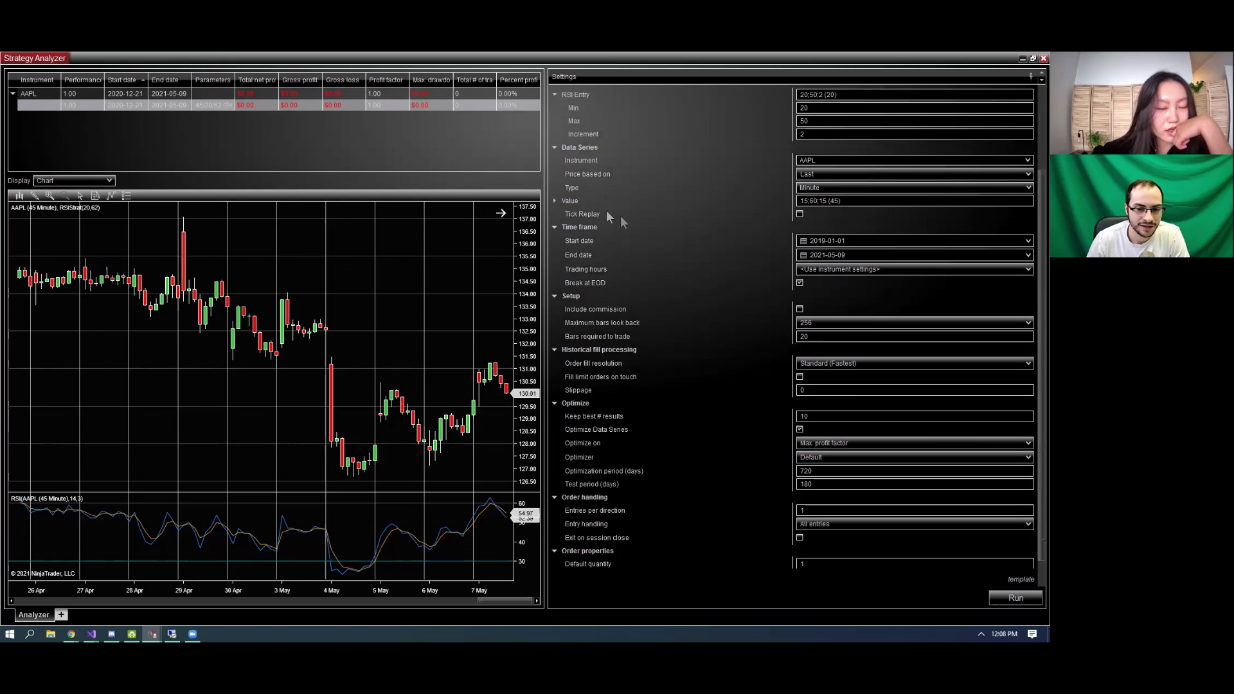
{"action": "scroll", "coordinate": [673, 258], "scroll_direction": "down", "scroll_amount": 1}
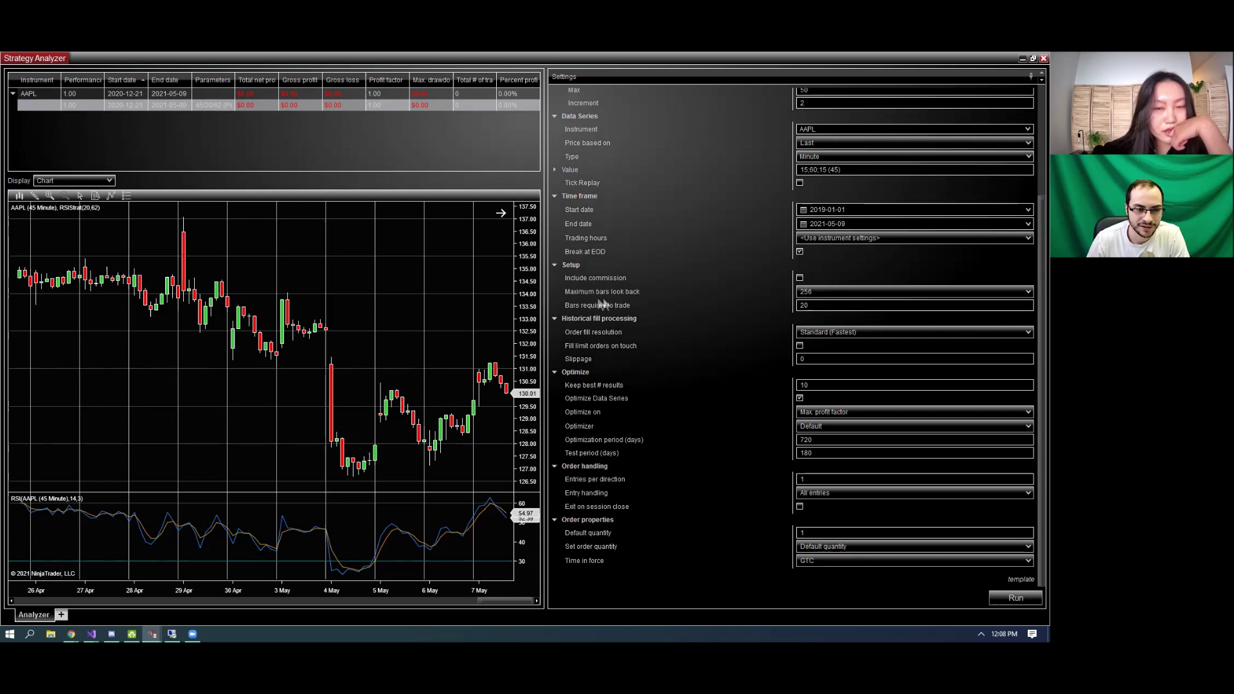
Set Bars required to trade to 1 and rerun the walk-forward optimization.
{"action": "double_click", "coordinate": [843, 306]}
{"action": "type", "text": "1"}
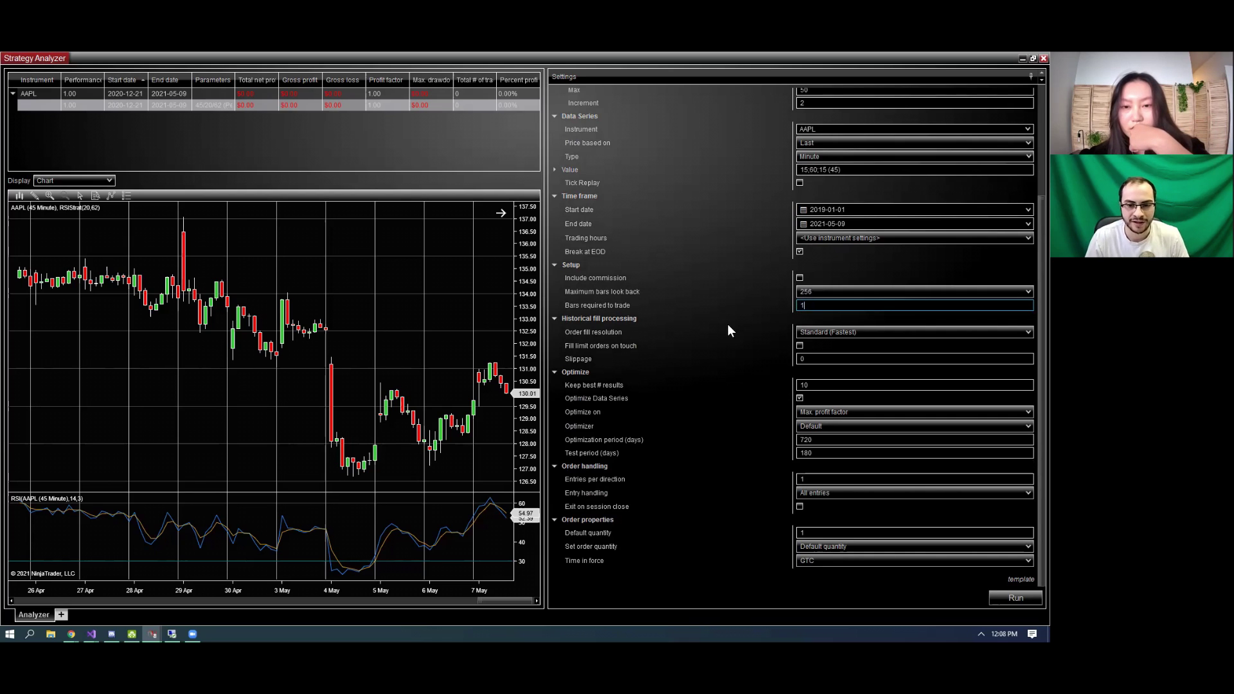
{"action": "scroll", "coordinate": [718, 366], "scroll_direction": "up", "scroll_amount": 3}
{"action": "scroll", "coordinate": [723, 376], "scroll_direction": "down", "scroll_amount": 3}
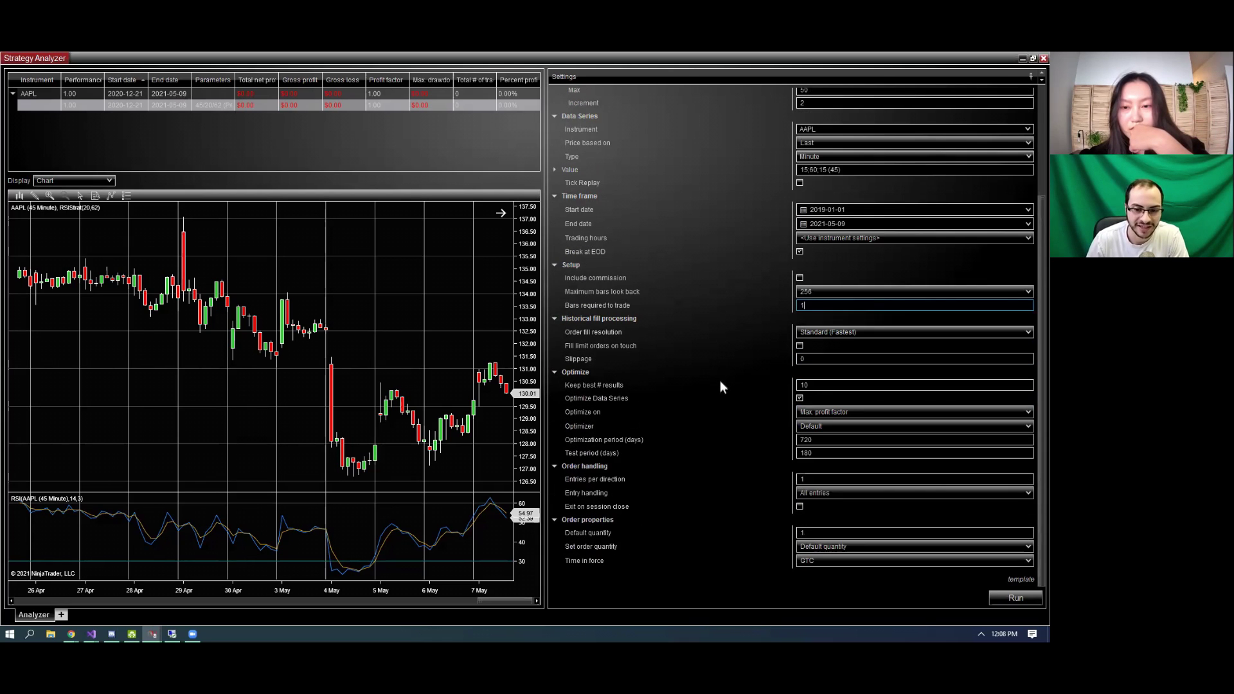
{"action": "scroll", "coordinate": [713, 395], "scroll_direction": "up", "scroll_amount": 5}
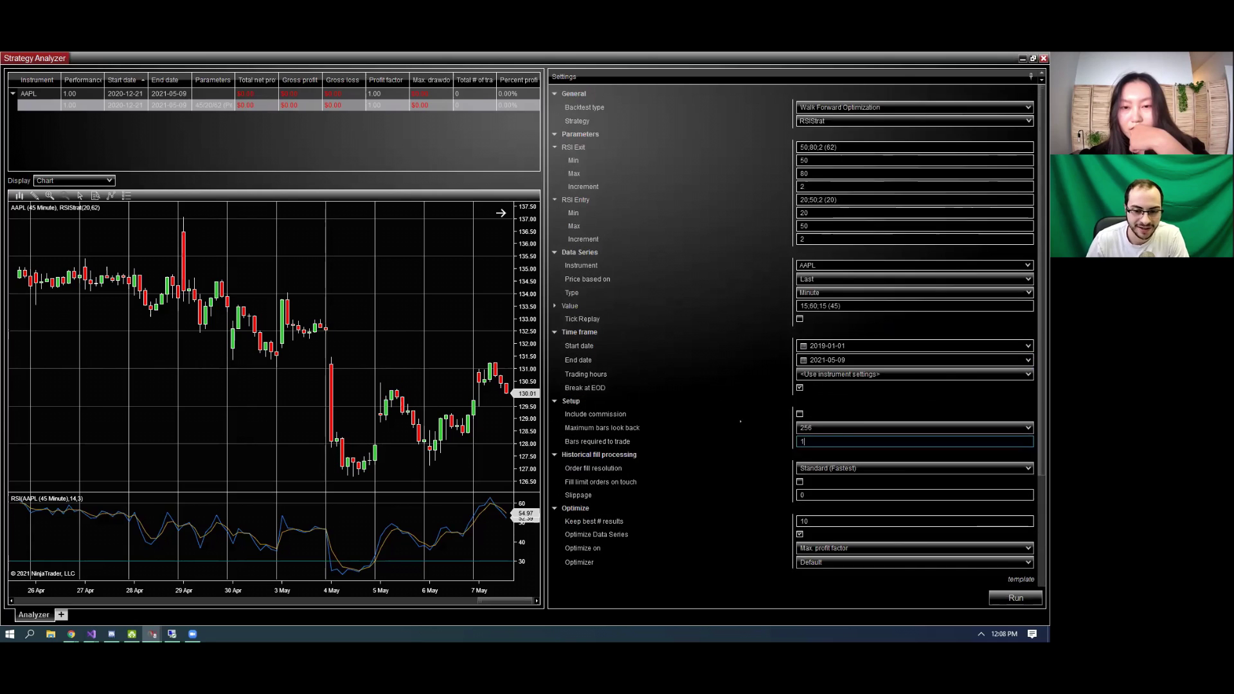
{"action": "left_click", "coordinate": [1014, 600]}
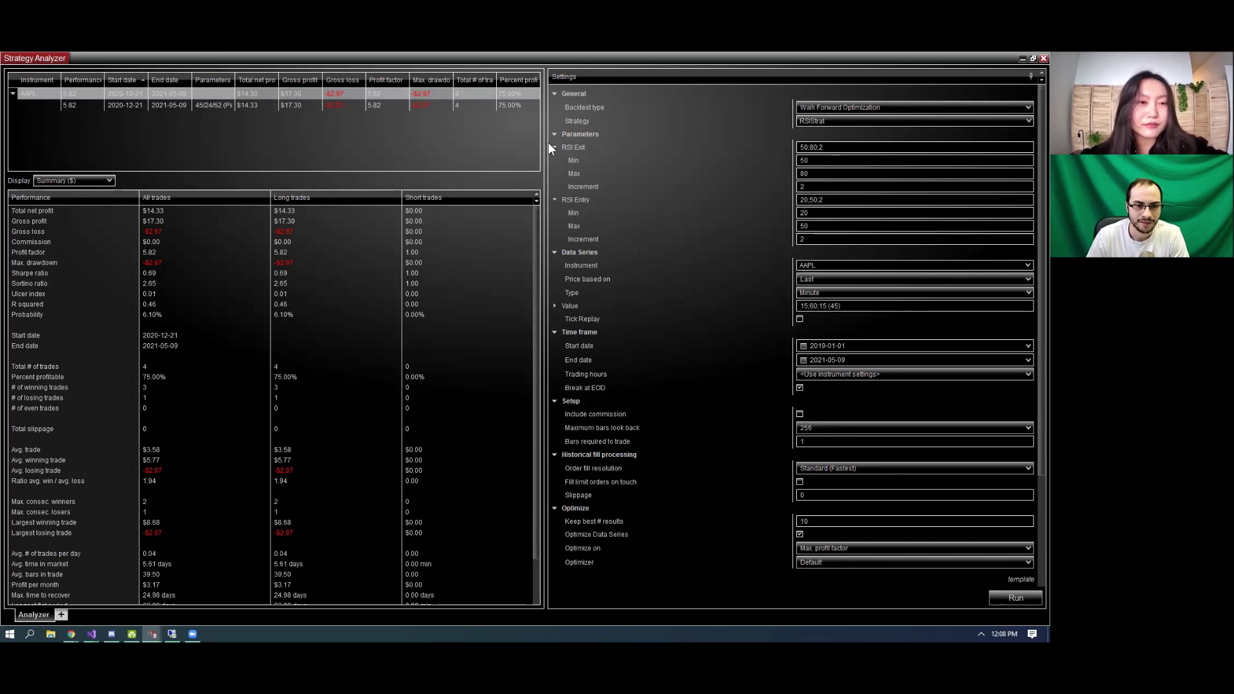
Widen the Strategy Analyzer window across the screen.
{"action": "left_click_drag", "start_coordinate": [546, 143], "coordinate": [575, 135]}
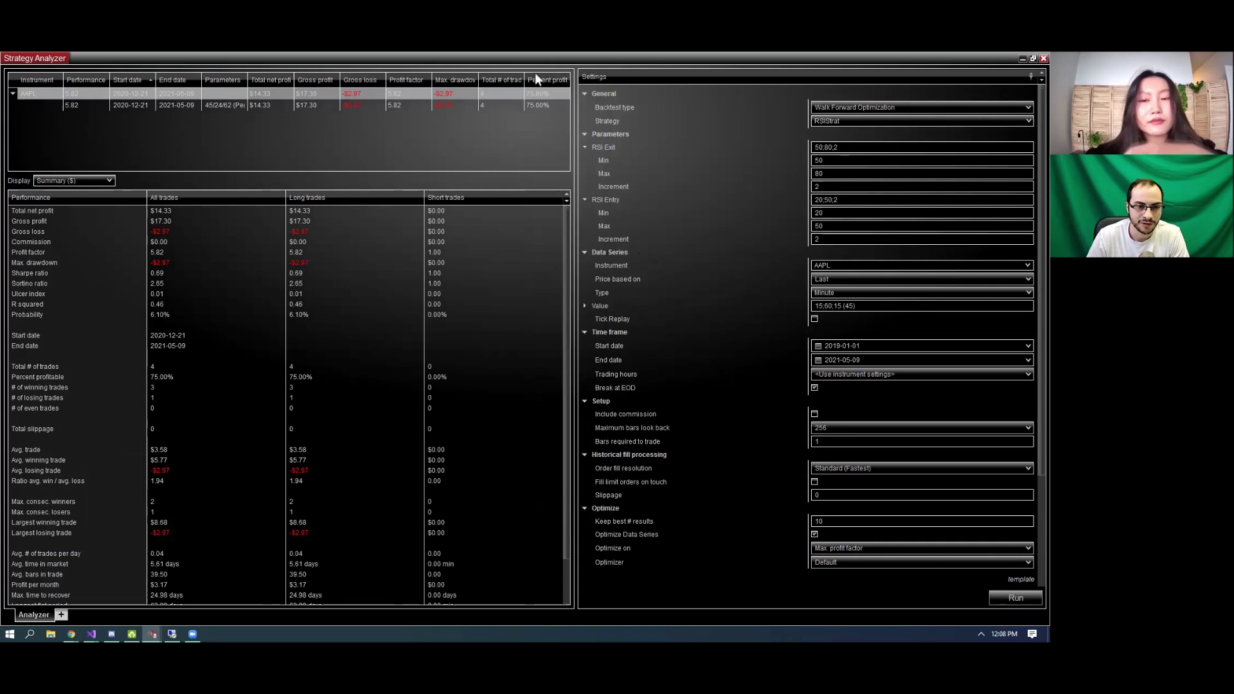
{"action": "left_click_drag", "start_coordinate": [536, 78], "coordinate": [488, 111]}
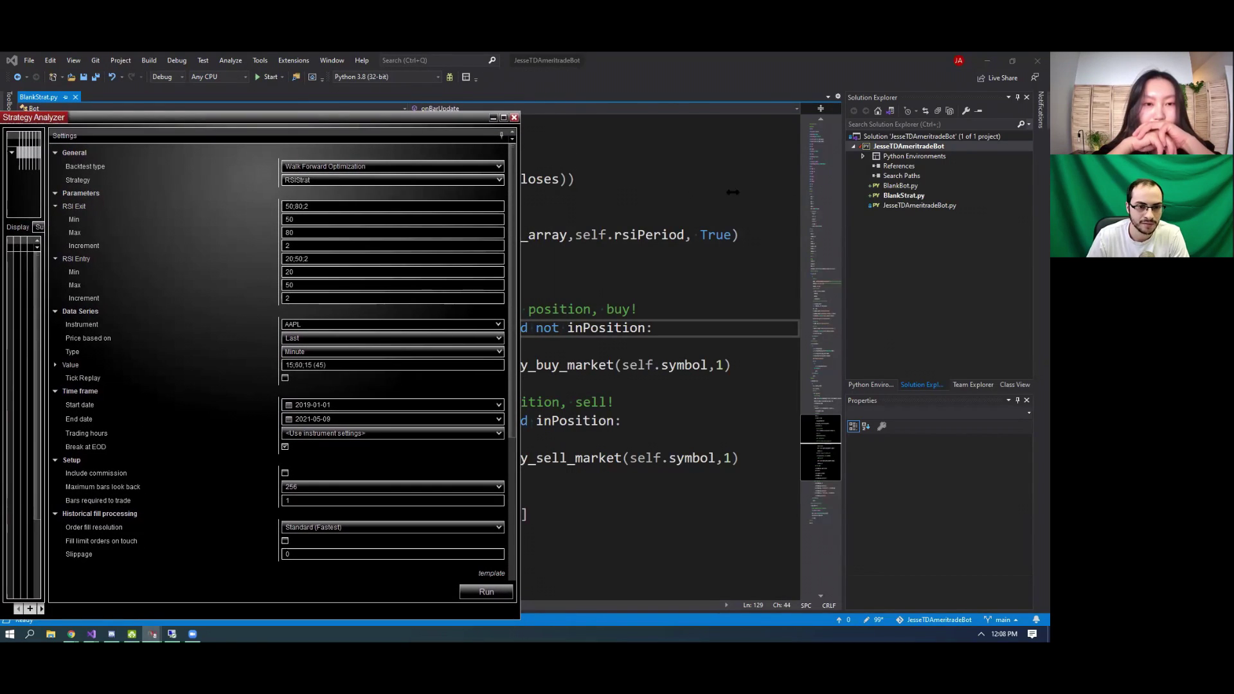
{"action": "left_click_drag", "start_coordinate": [733, 193], "coordinate": [1039, 195]}
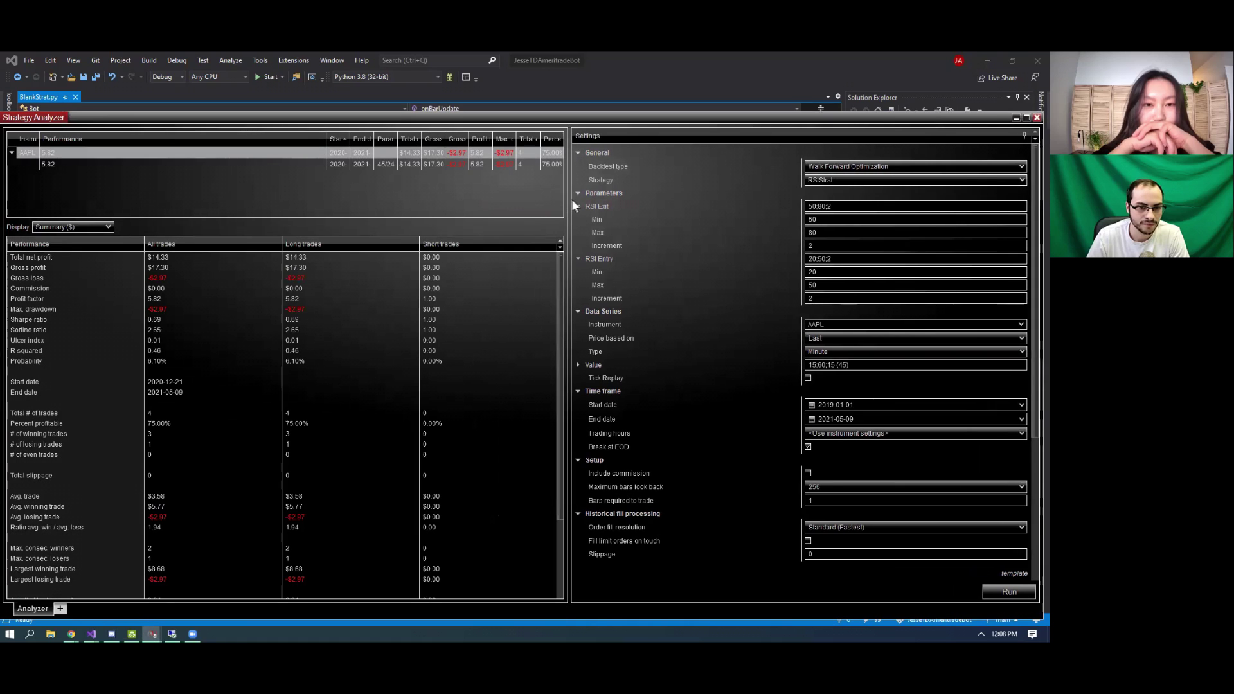
Narrow the Performance column and select the 45/24/62 out-of-sample result.
{"action": "left_click_drag", "start_coordinate": [569, 200], "coordinate": [618, 201]}
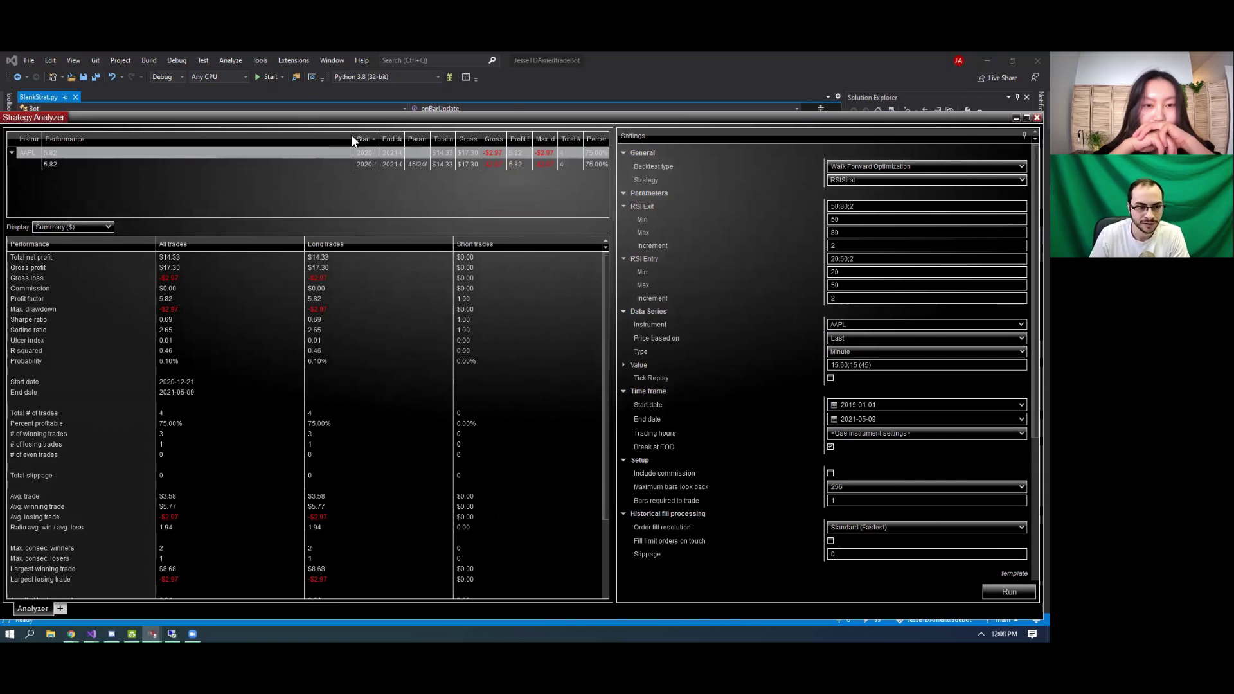
{"action": "left_click_drag", "start_coordinate": [353, 139], "coordinate": [279, 145]}
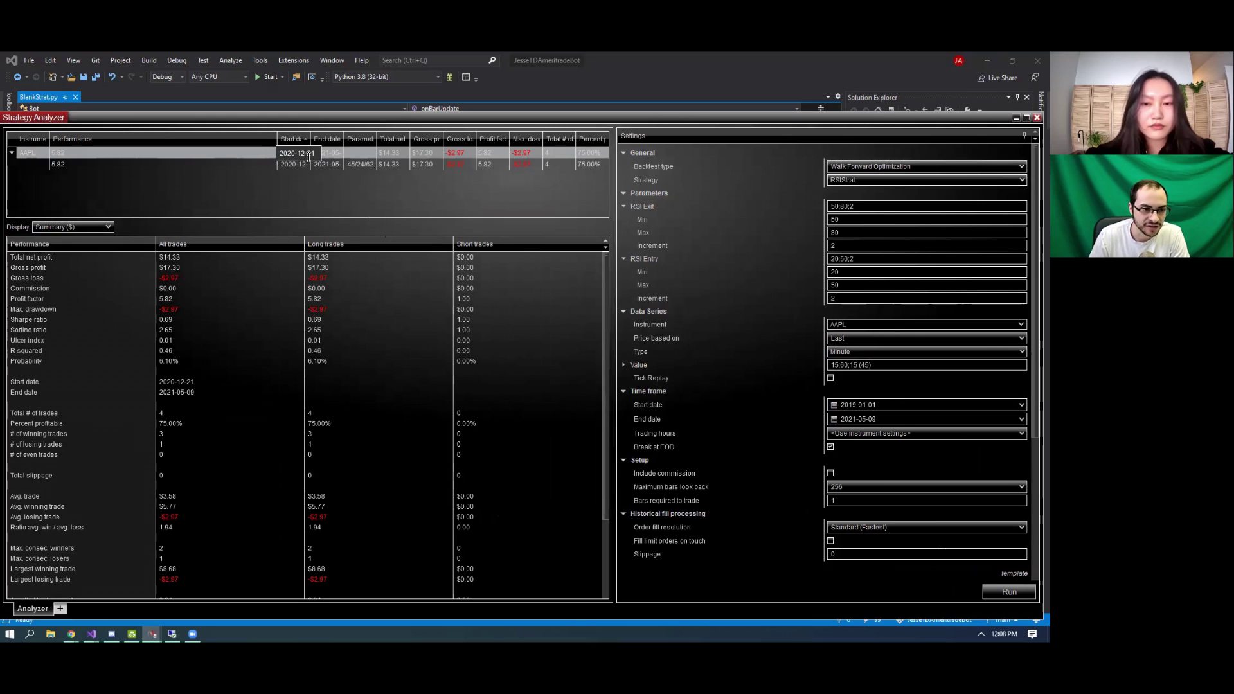
{"action": "left_click_drag", "start_coordinate": [277, 145], "coordinate": [170, 142]}
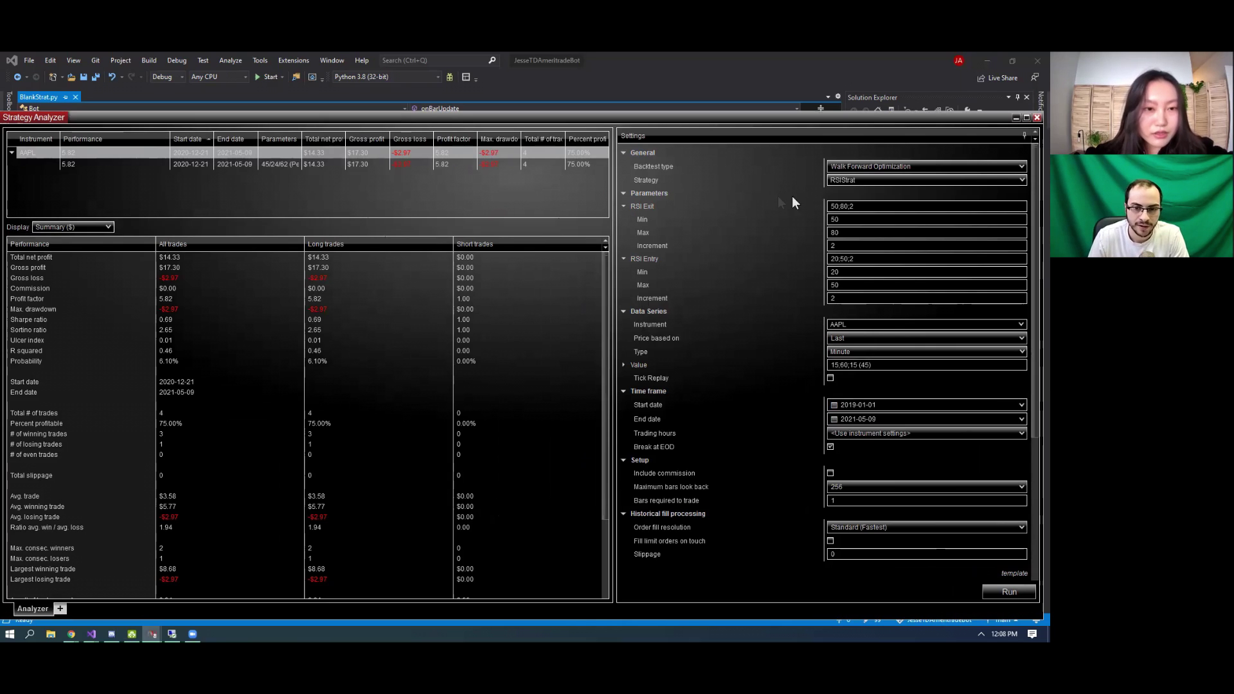
{"action": "left_click", "coordinate": [275, 166]}
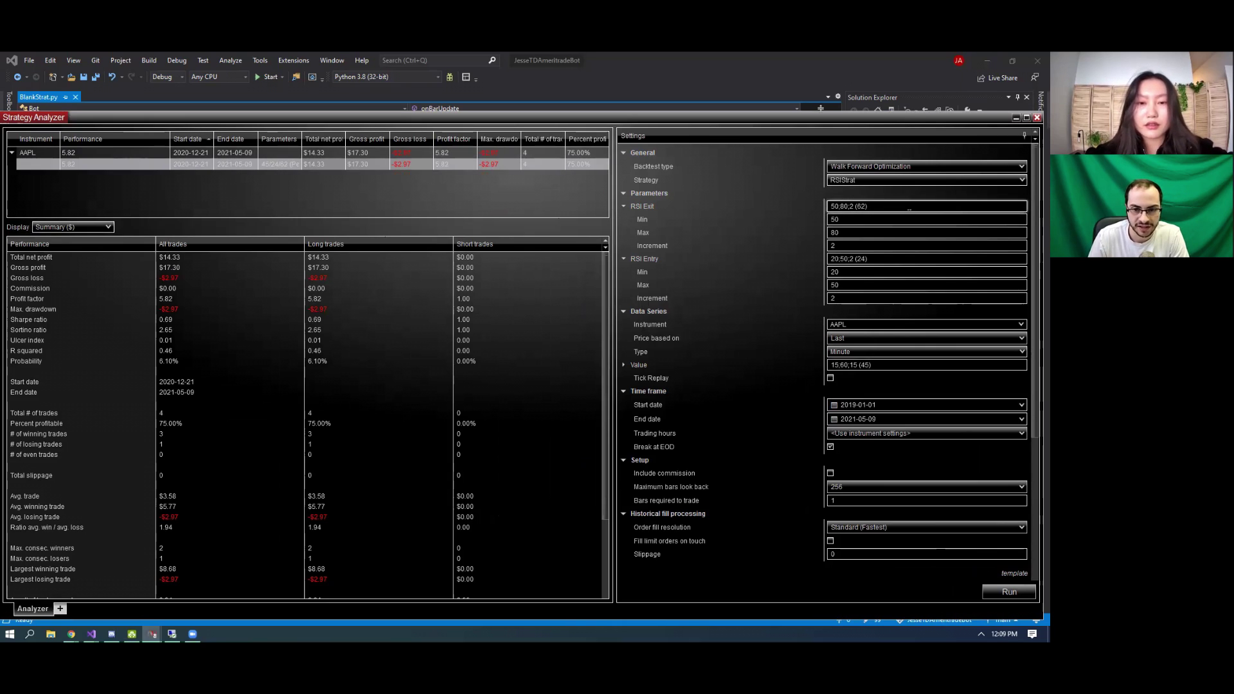
Check RSI Exit 62, RSI Entry 24 and Value 45, then display Summary (%).
{"action": "left_click", "coordinate": [910, 208]}
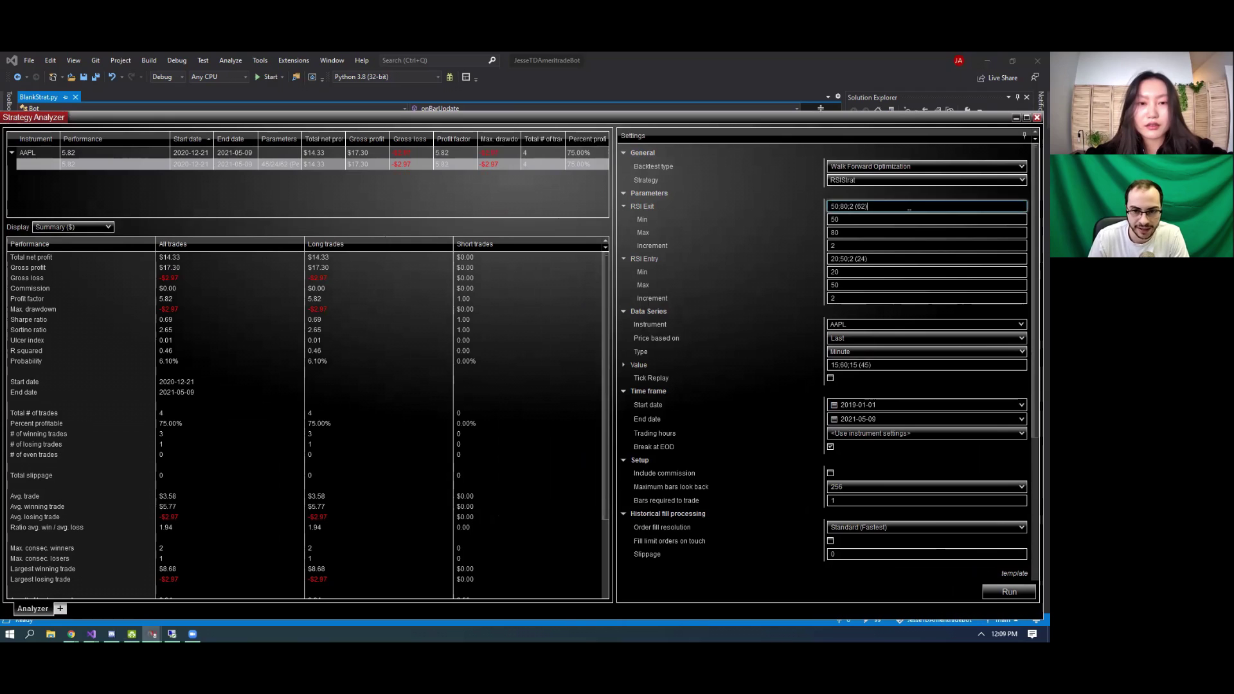
{"action": "left_click", "coordinate": [901, 261]}
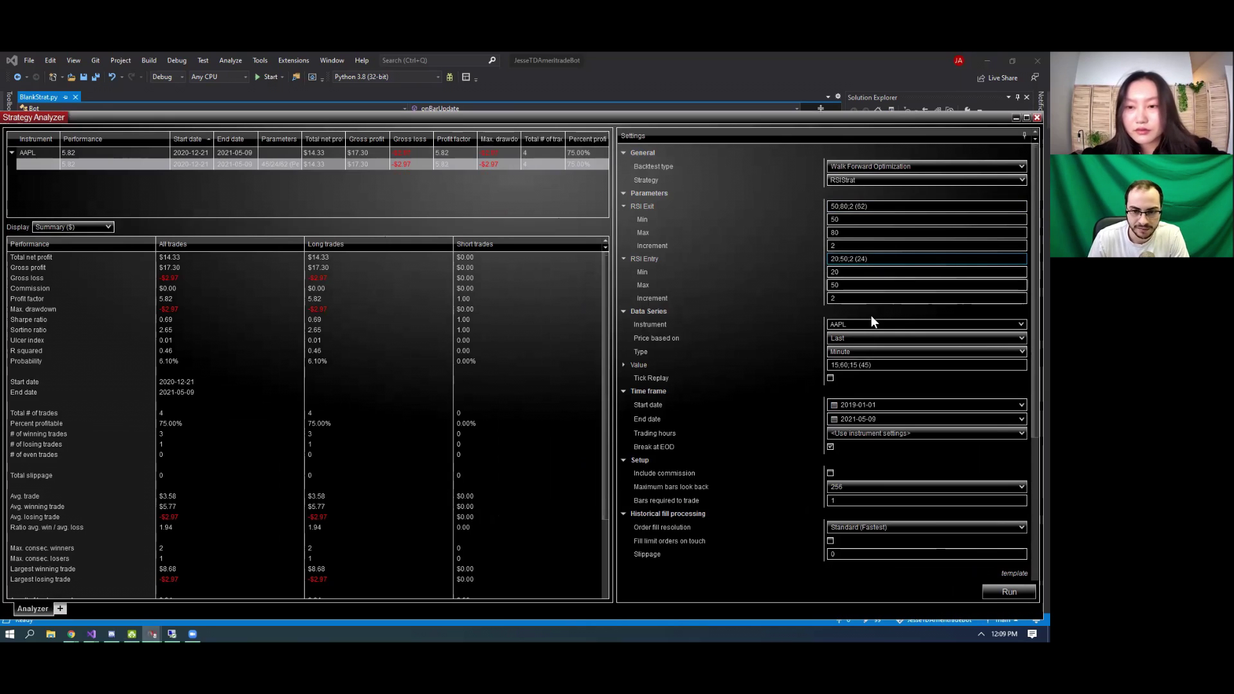
{"action": "left_click", "coordinate": [885, 365]}
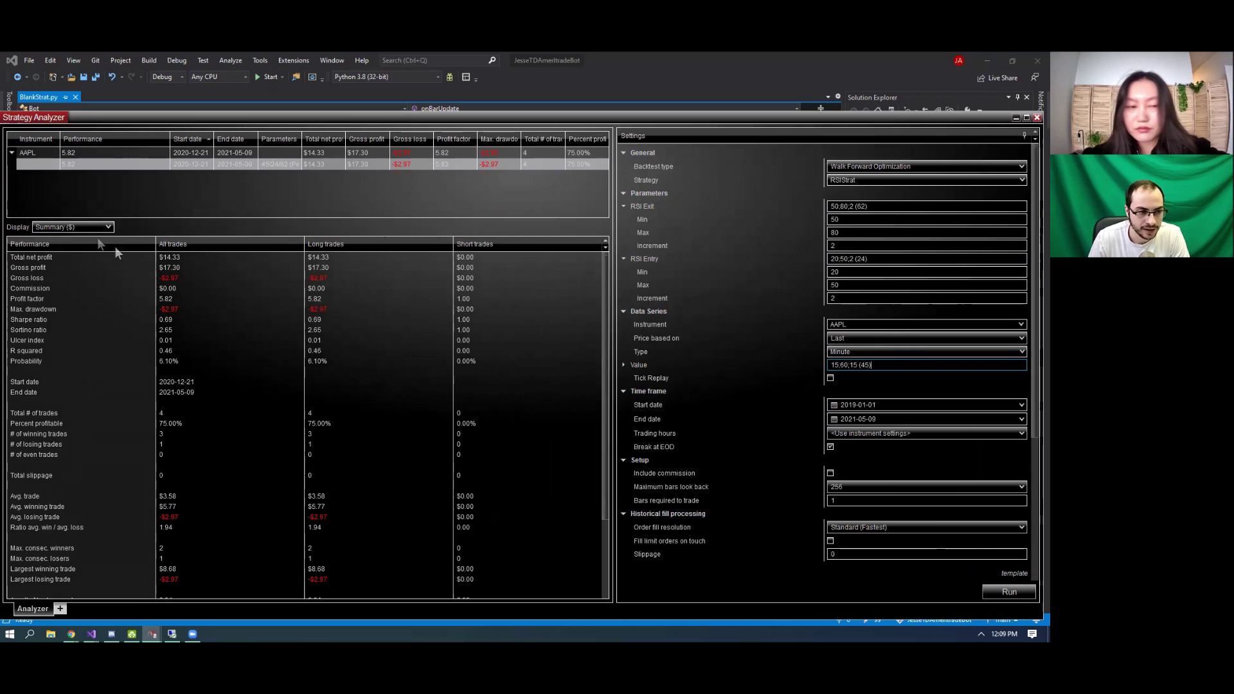
{"action": "left_click", "coordinate": [89, 227]}
{"action": "left_click", "coordinate": [65, 356]}
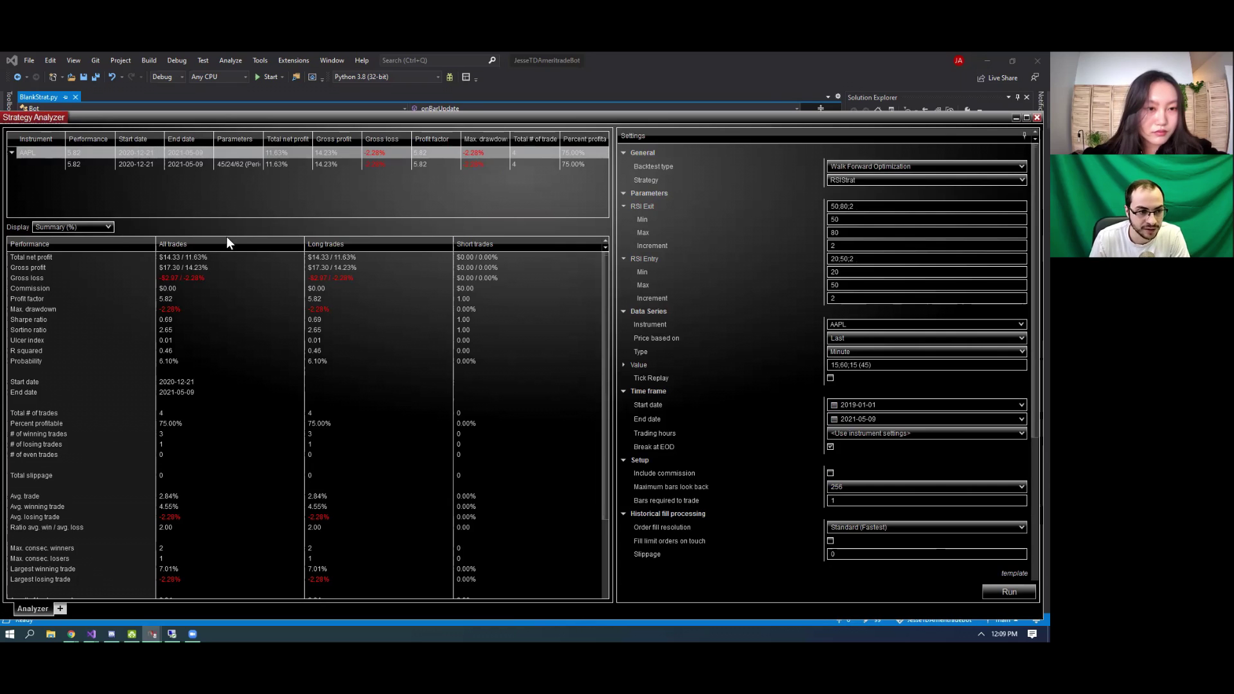
{"action": "left_click", "coordinate": [83, 226]}
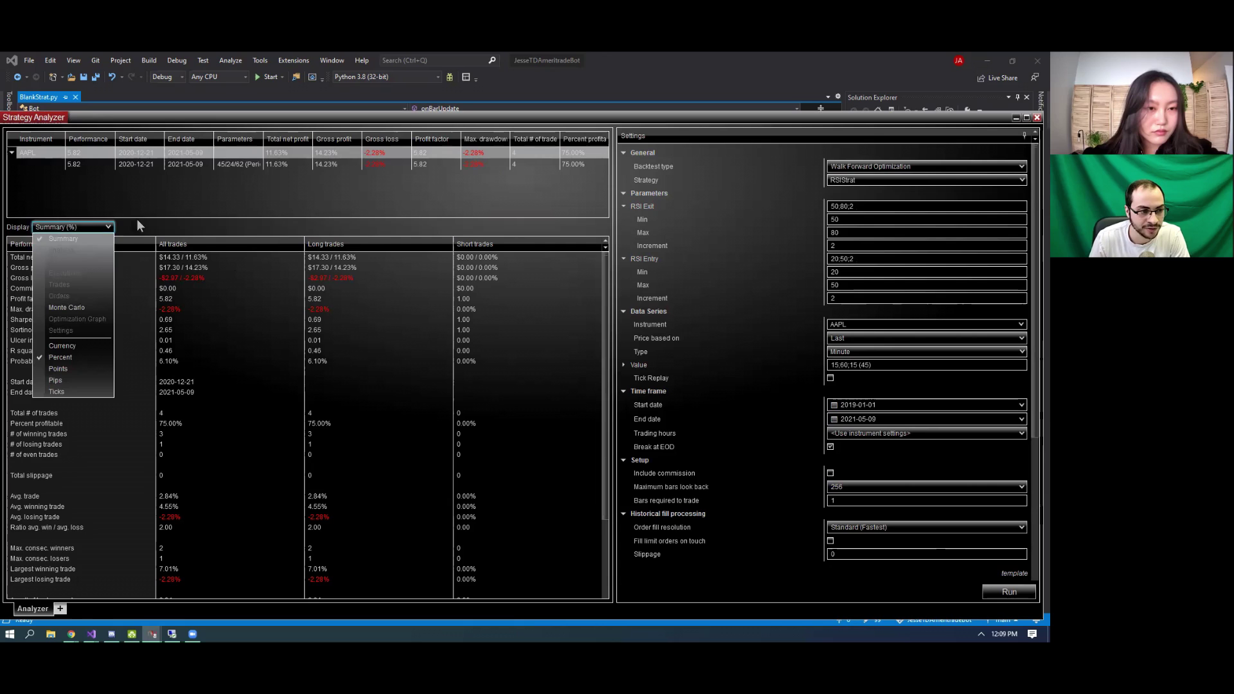
{"action": "left_click", "coordinate": [207, 168]}
{"action": "left_click", "coordinate": [209, 167]}
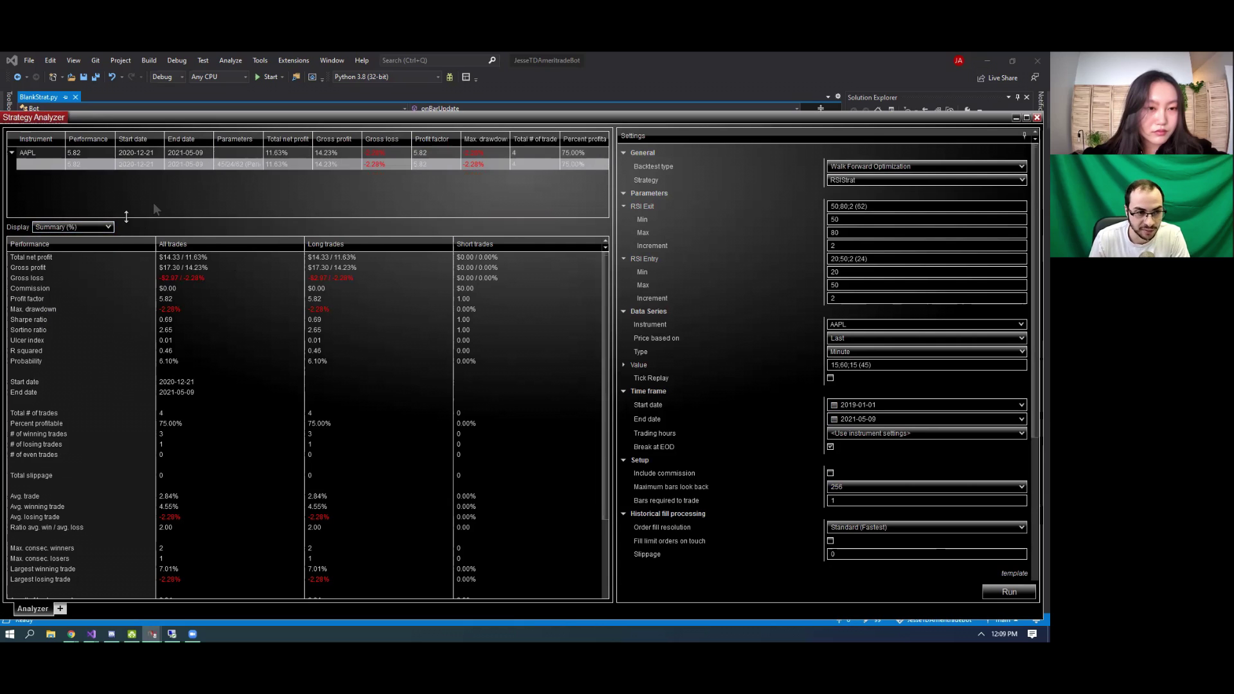
{"action": "left_click", "coordinate": [103, 226]}
{"action": "left_click", "coordinate": [65, 250]}
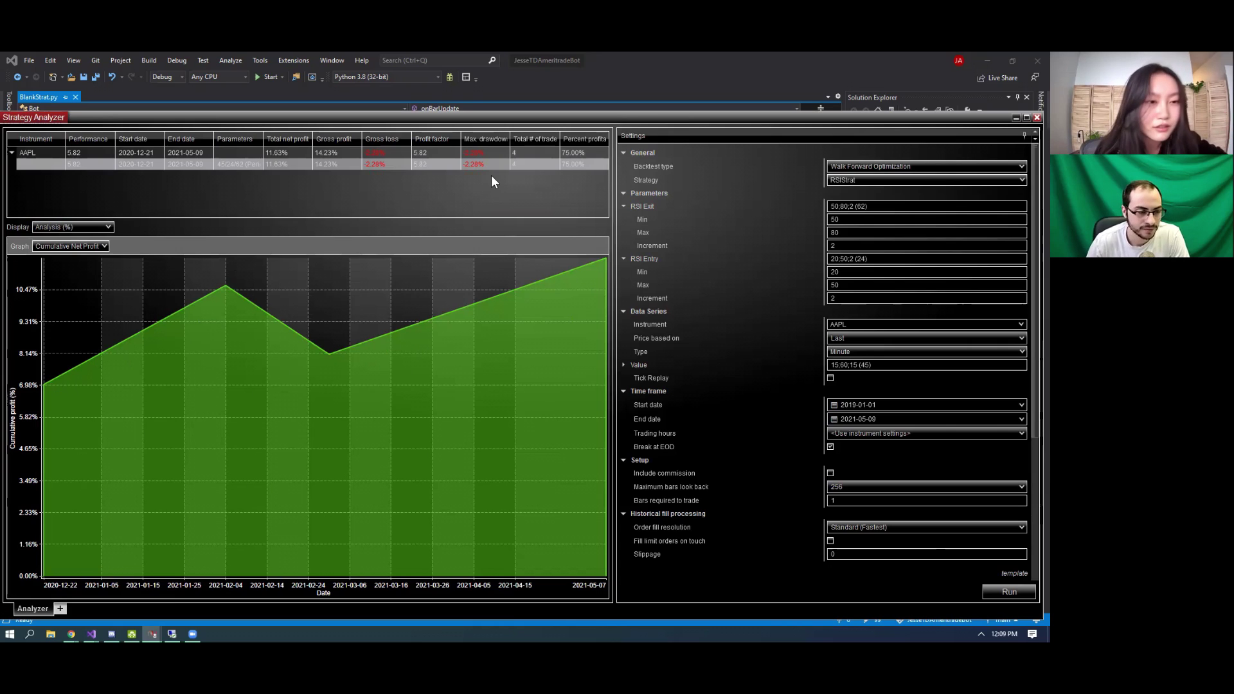
{"action": "left_click", "coordinate": [68, 229]}
{"action": "left_click", "coordinate": [58, 254]}
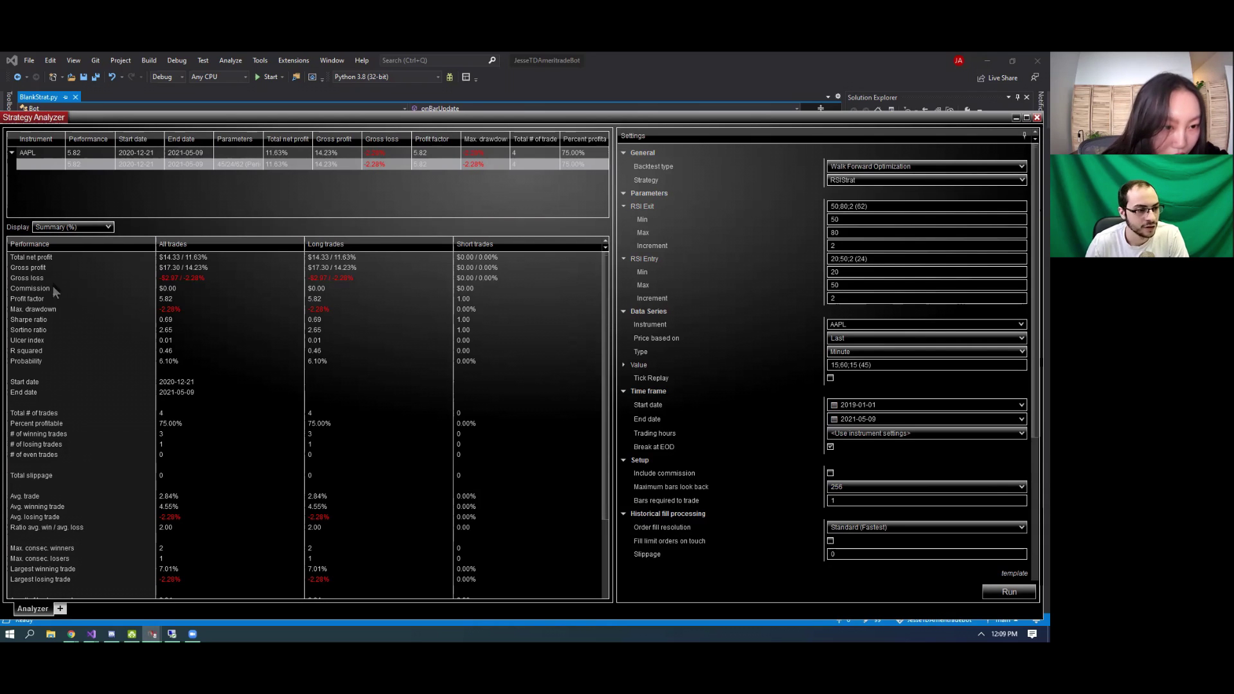
{"action": "left_click", "coordinate": [133, 289]}
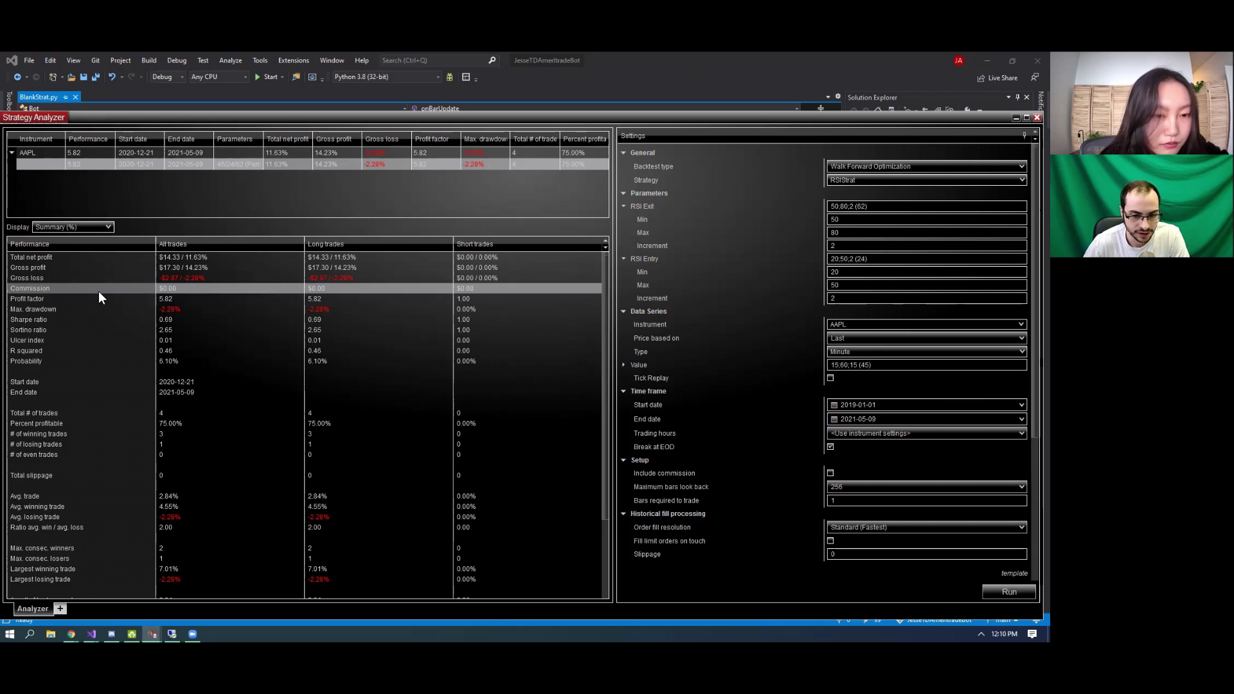
{"action": "scroll", "coordinate": [811, 392], "scroll_direction": "down", "scroll_amount": 3}
{"action": "scroll", "coordinate": [816, 394], "scroll_direction": "down", "scroll_amount": 2}
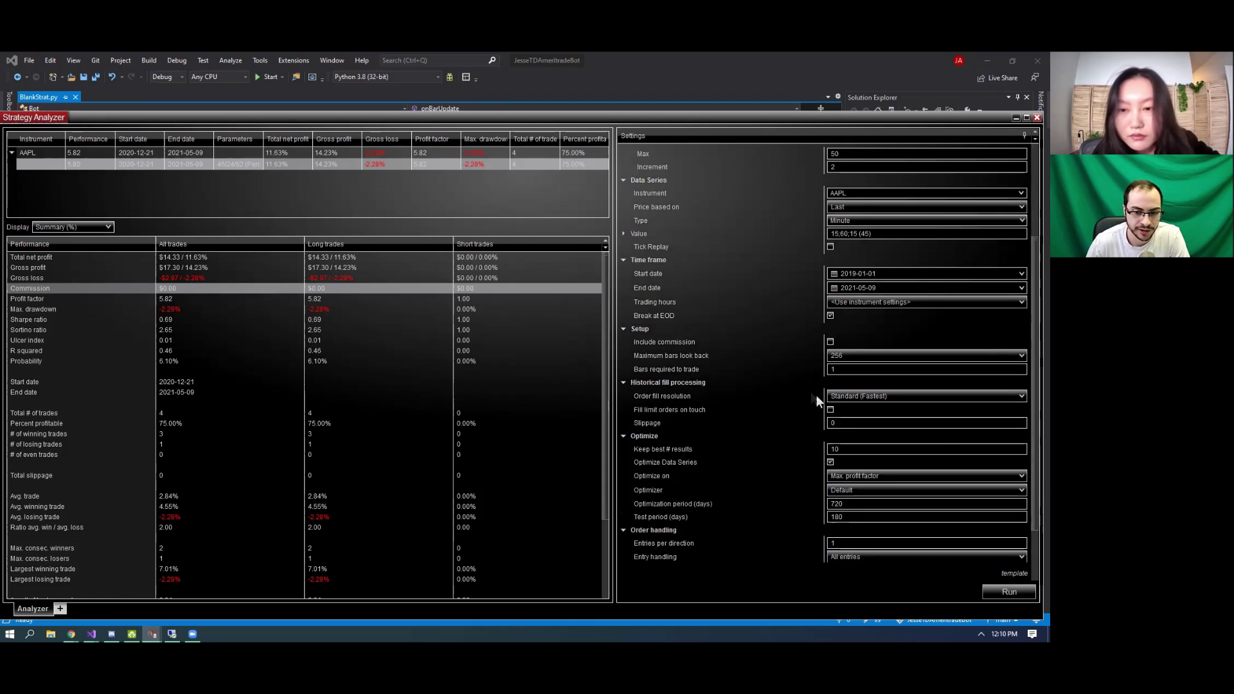
{"action": "left_click", "coordinate": [852, 423]}
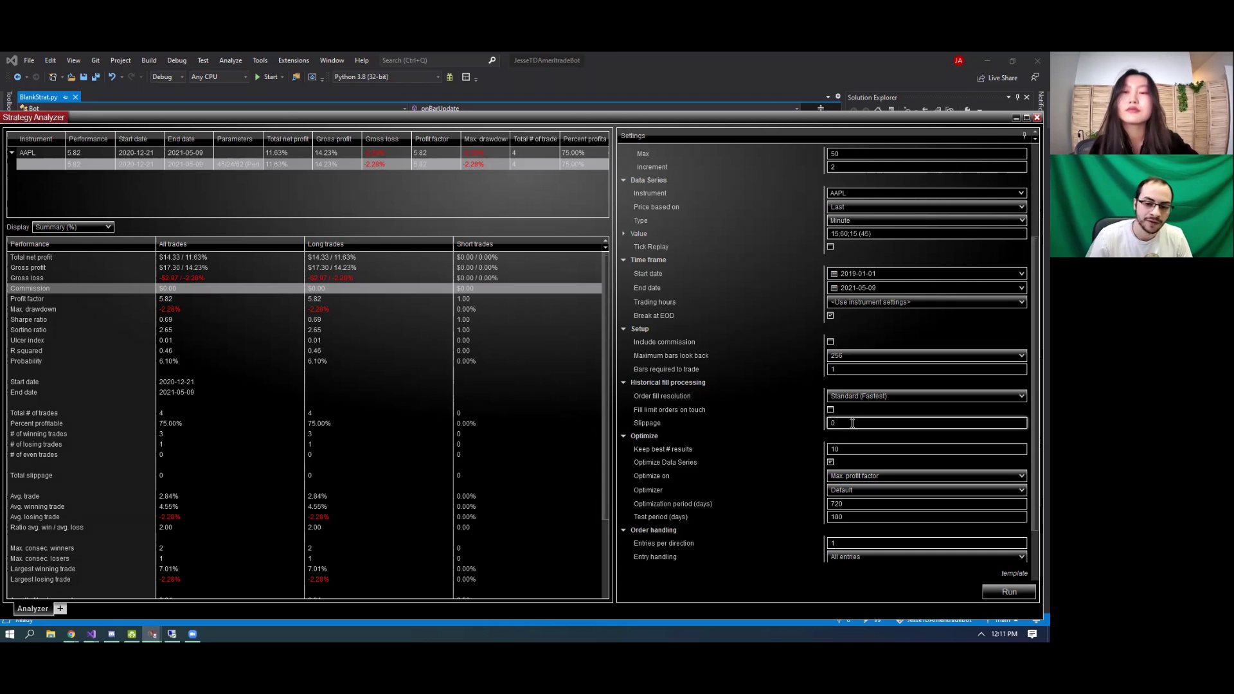
{"action": "scroll", "coordinate": [781, 399], "scroll_direction": "down", "scroll_amount": 3}
{"action": "scroll", "coordinate": [763, 372], "scroll_direction": "up", "scroll_amount": 2}
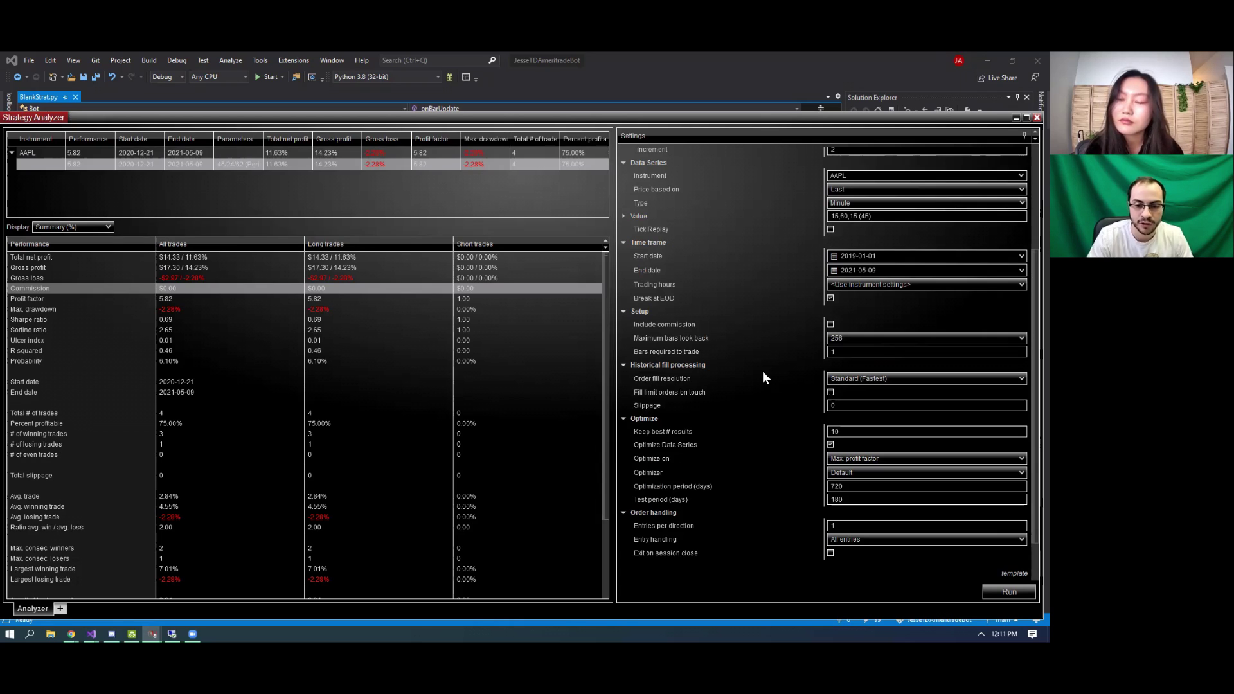
{"action": "scroll", "coordinate": [763, 378], "scroll_direction": "down", "scroll_amount": 1}
{"action": "scroll", "coordinate": [763, 372], "scroll_direction": "up", "scroll_amount": 2}
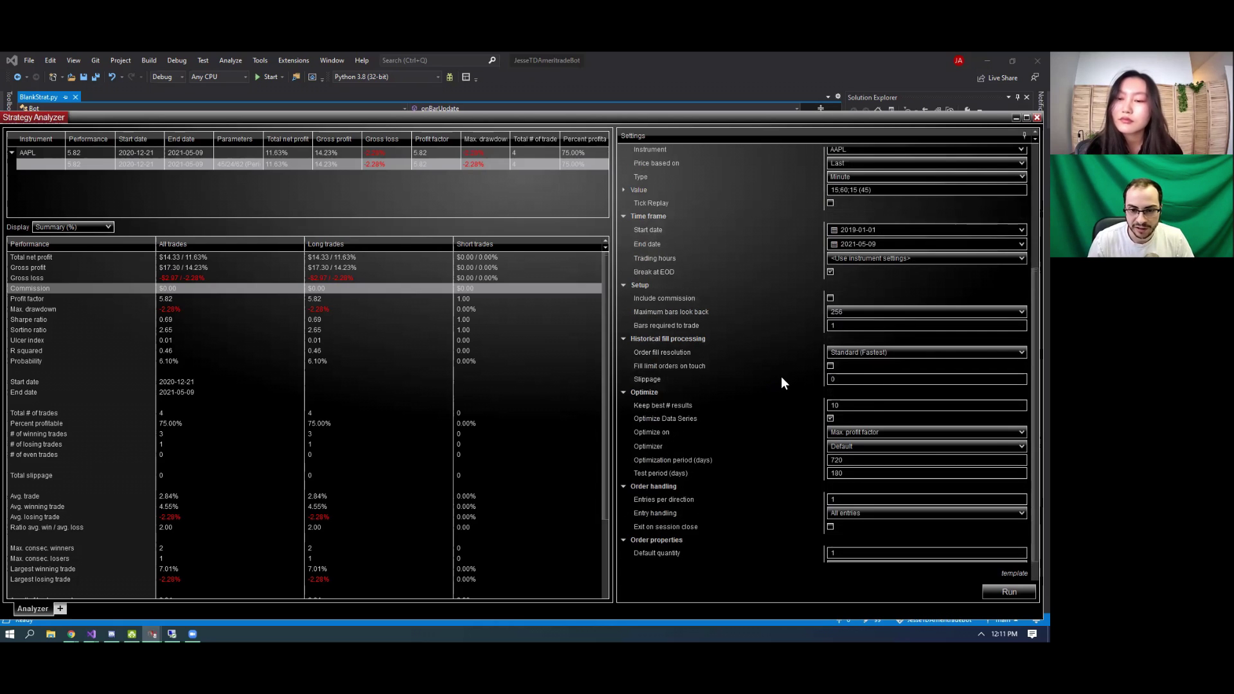
{"action": "scroll", "coordinate": [794, 319], "scroll_direction": "down", "scroll_amount": 2}
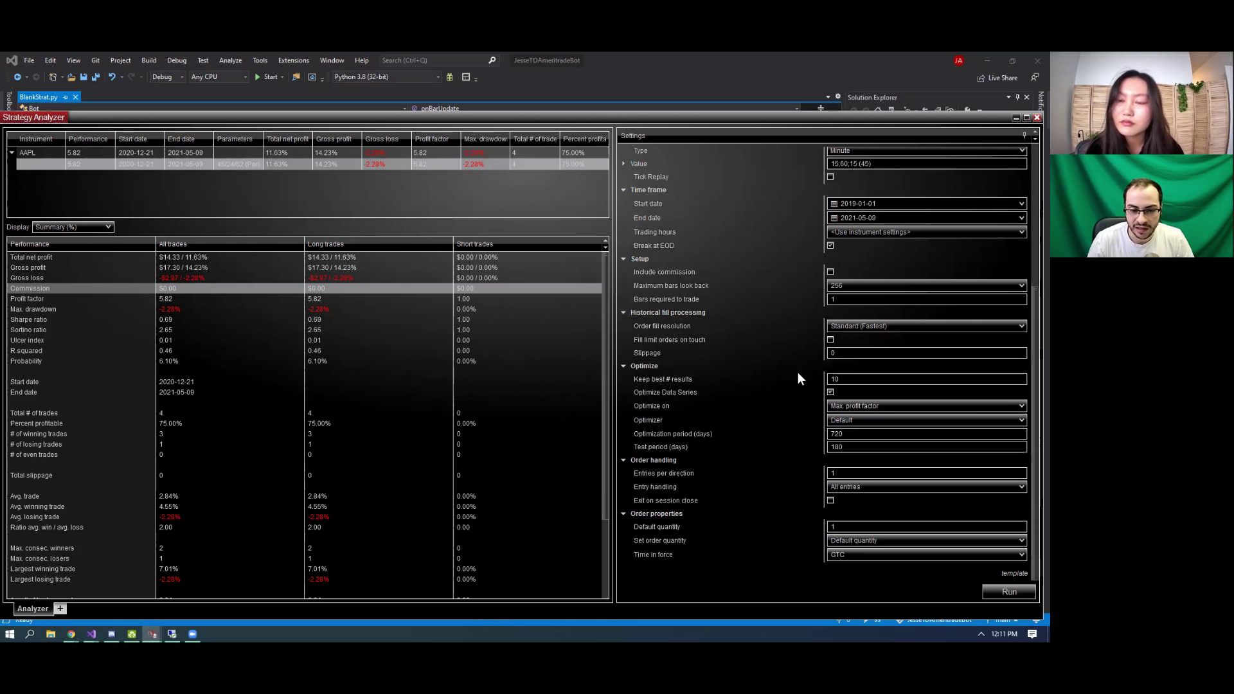
Change the slippage from 0 to 3 and commit it.
{"action": "left_click", "coordinate": [823, 356]}
{"action": "type", "text": "3"}
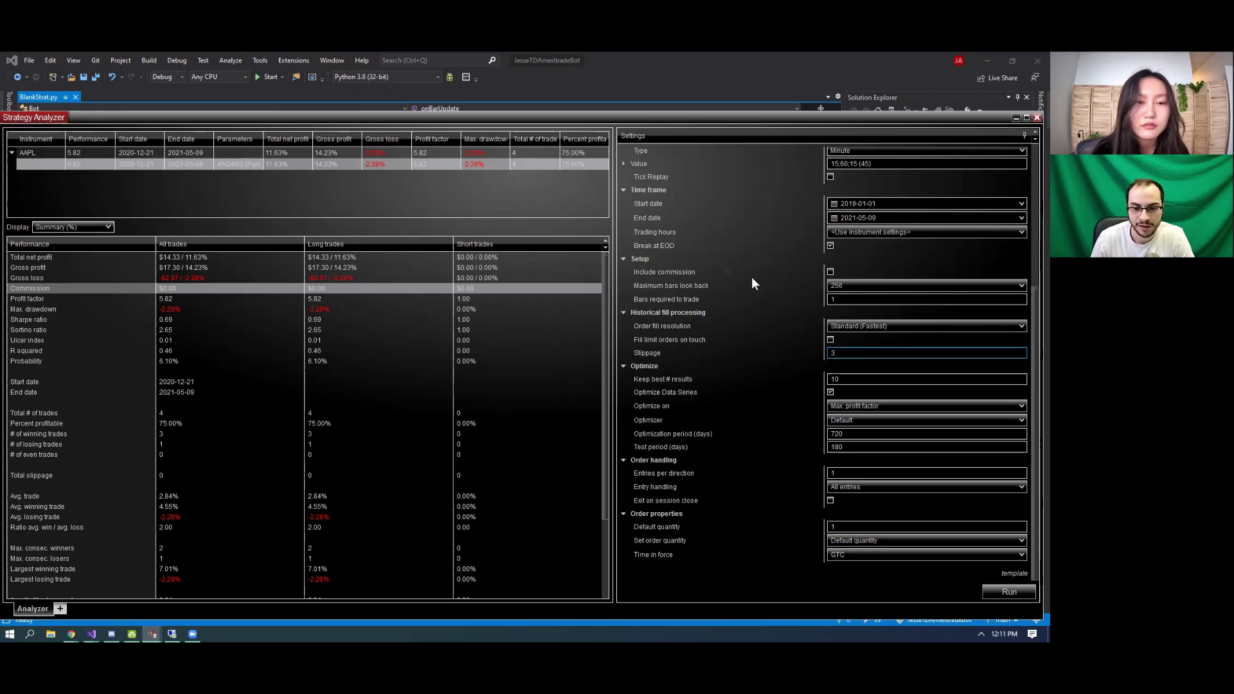
{"action": "left_click", "coordinate": [165, 258]}
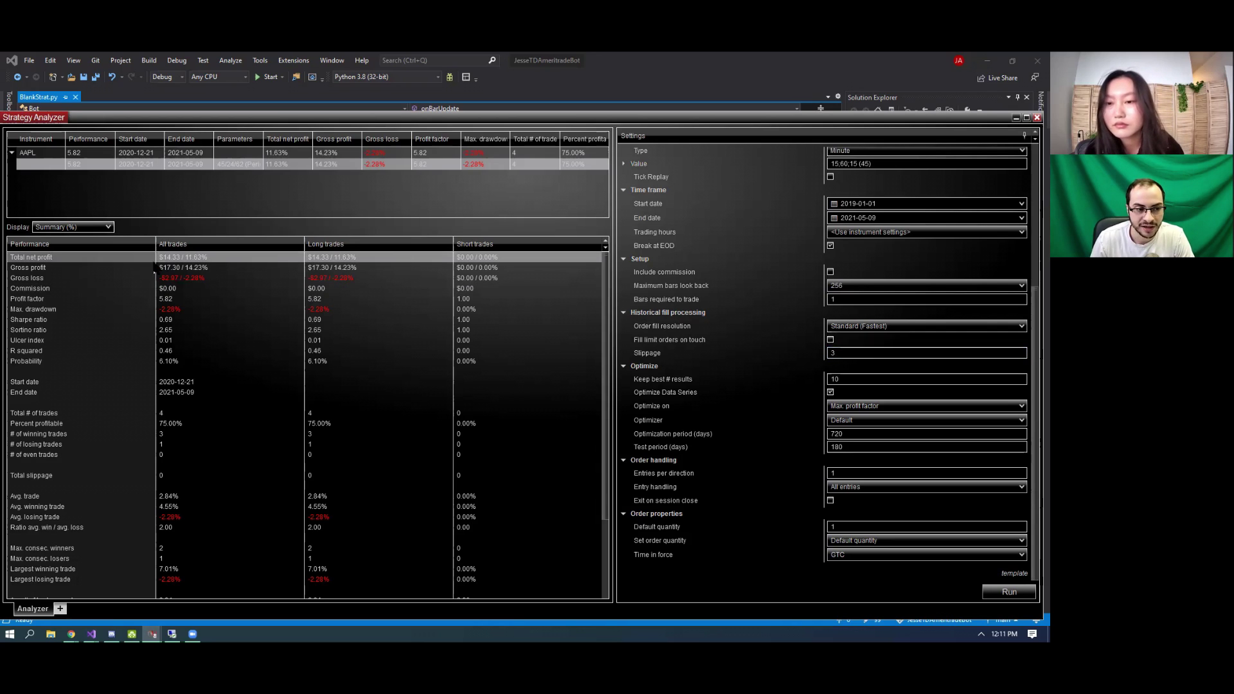